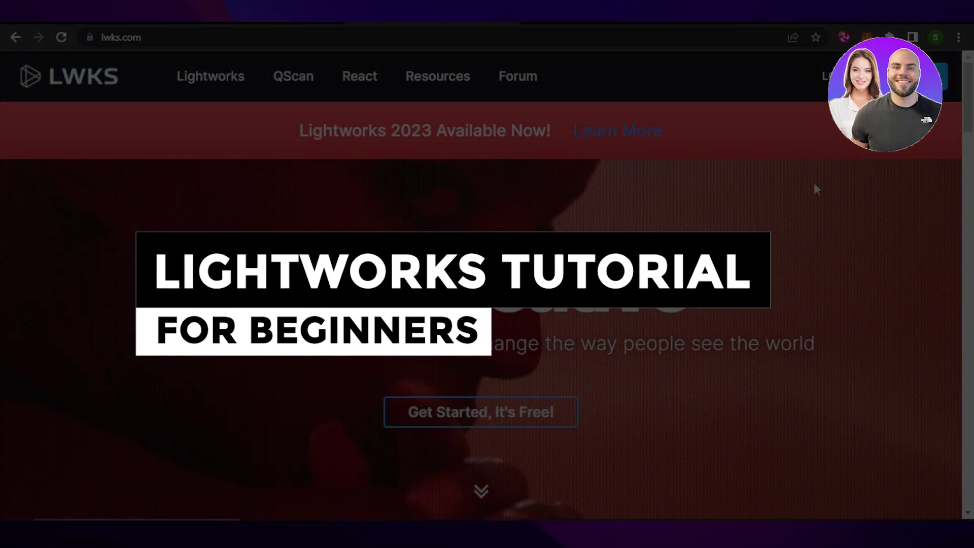
Step: Sign up on lwks.com in Chrome and decline saving the password
scroll(815, 182, "down", 5)
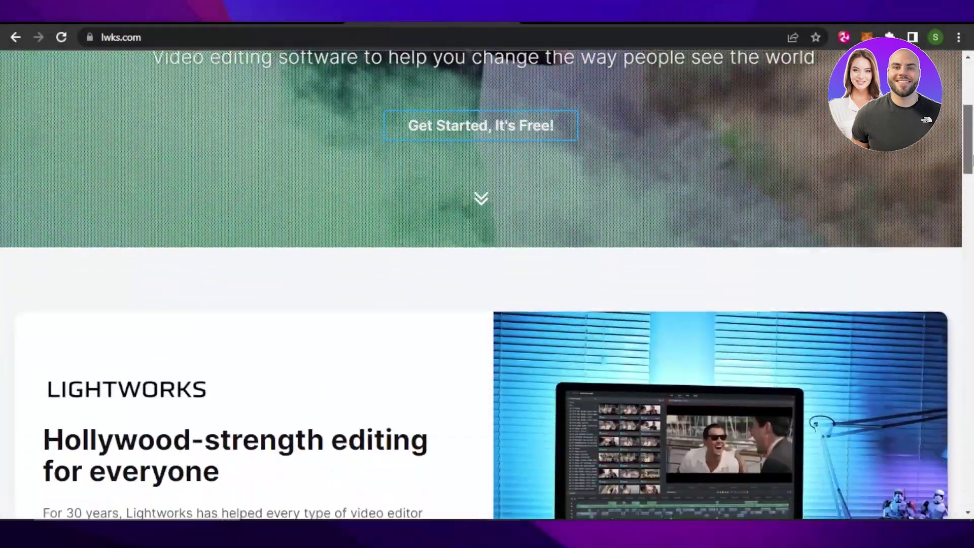
left_click_drag(972, 160, 972, 96)
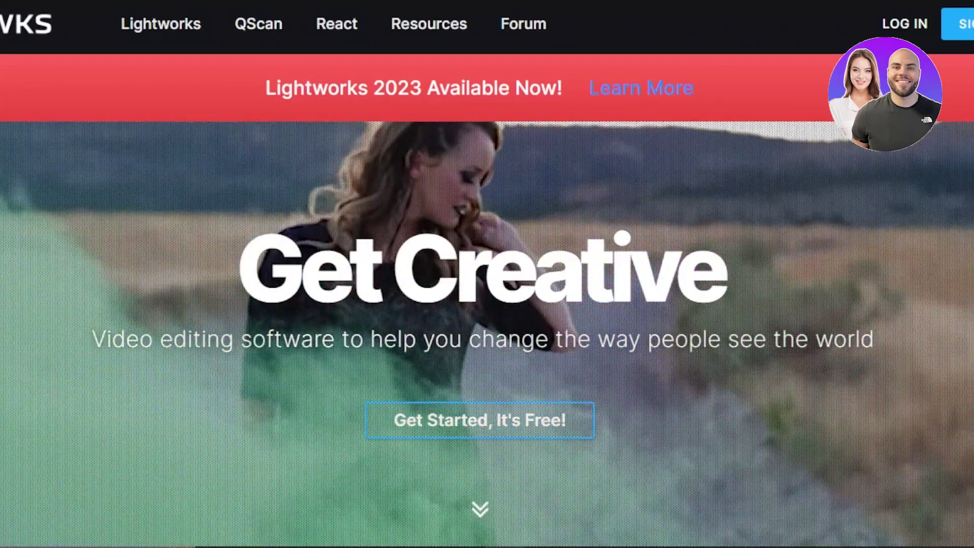
scroll(487, 274, "down", 10)
scroll(488, 274, "down", 10)
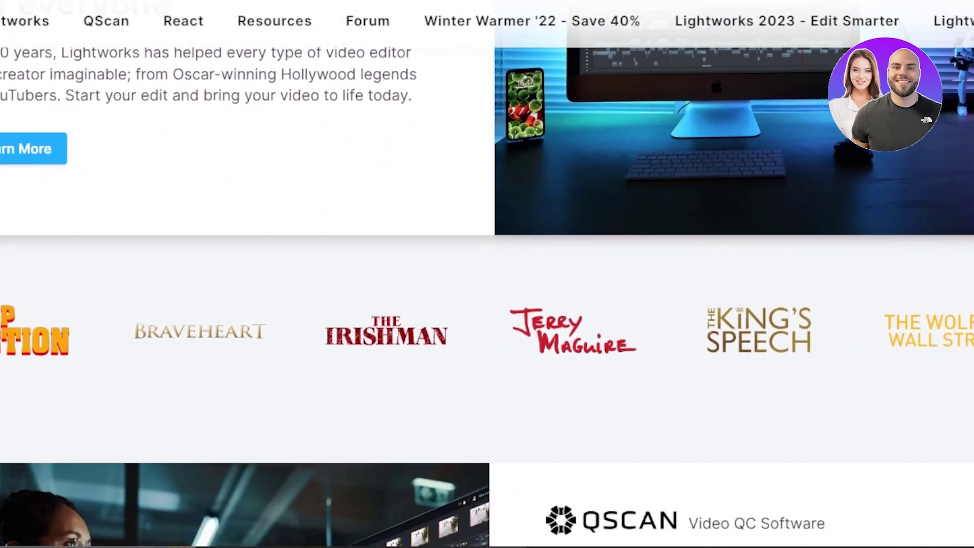
scroll(757, 87, "up", 20)
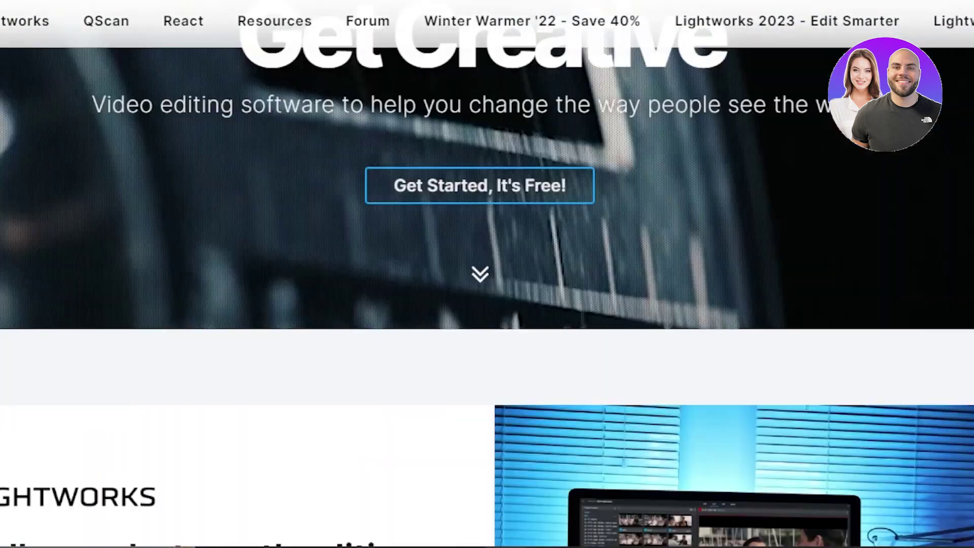
scroll(487, 274, "up", 2)
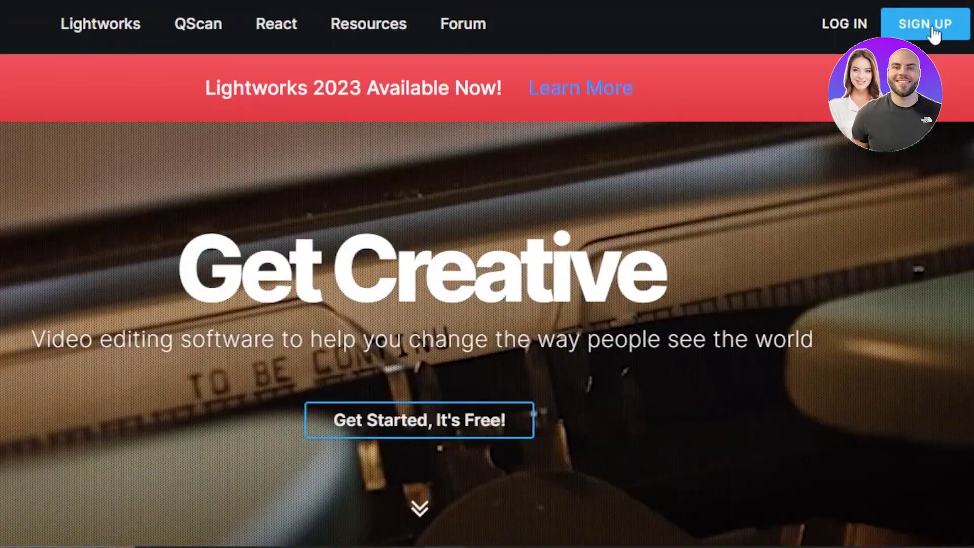
left_click(934, 31)
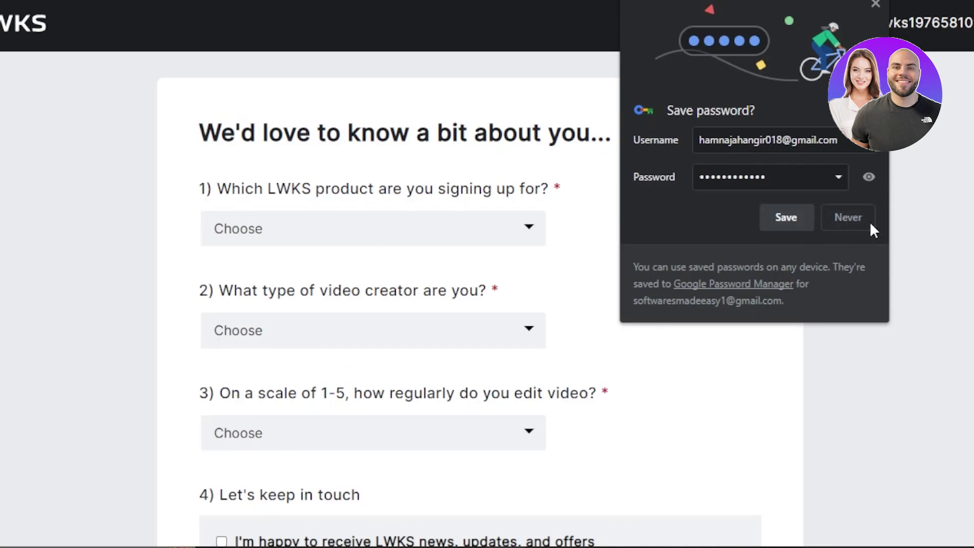
left_click(870, 221)
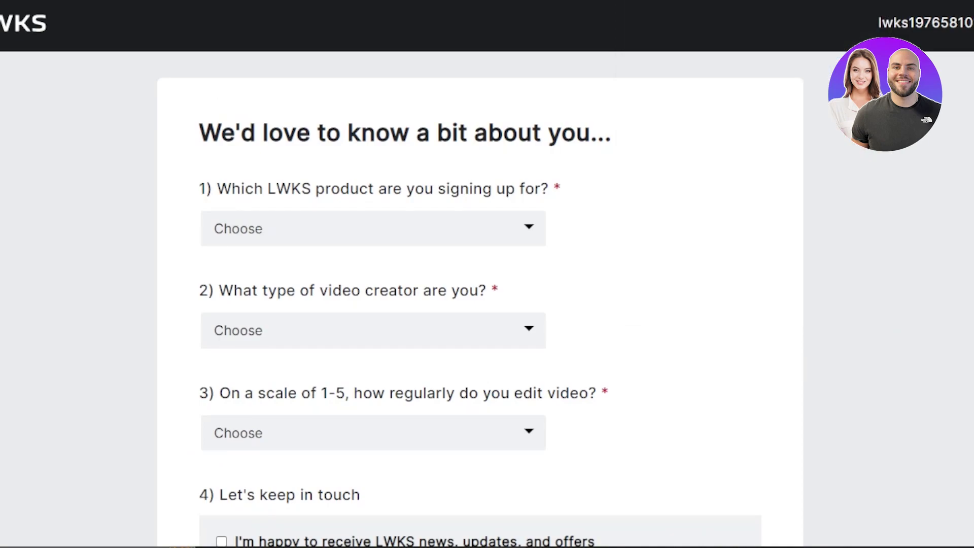
Step: Answer the onboarding survey: Lightworks Video Editor, YouTuber, and 5 - Full Time
scroll(480, 300, "down", 1)
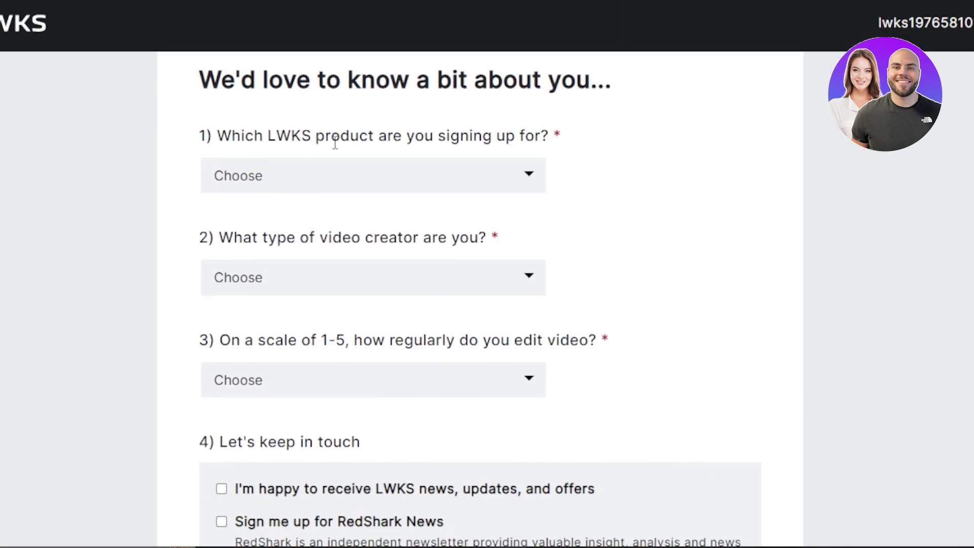
left_click(366, 178)
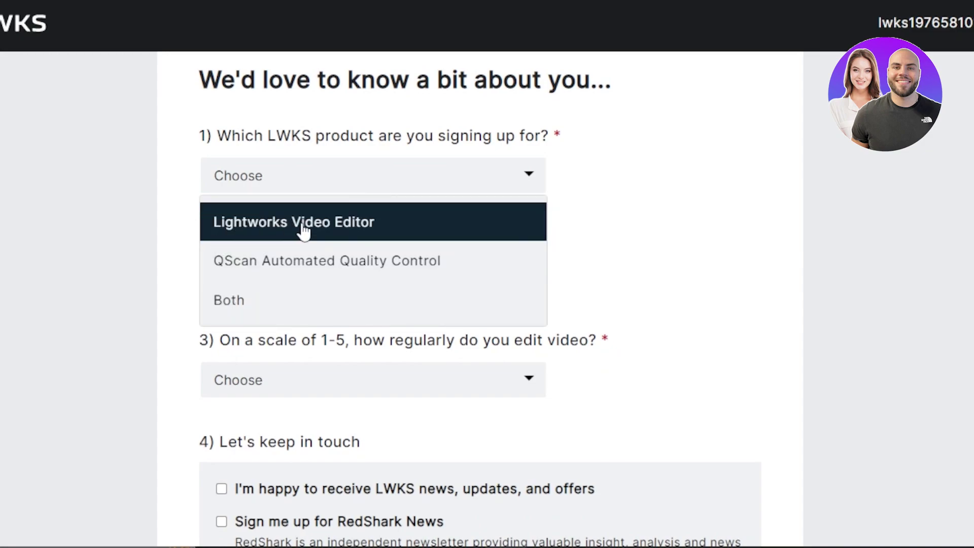
left_click(331, 232)
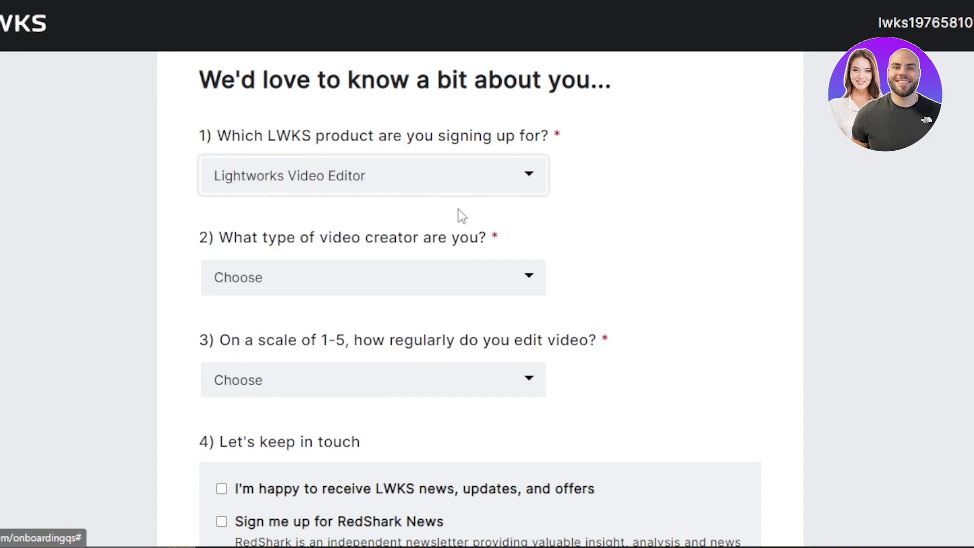
left_click(375, 291)
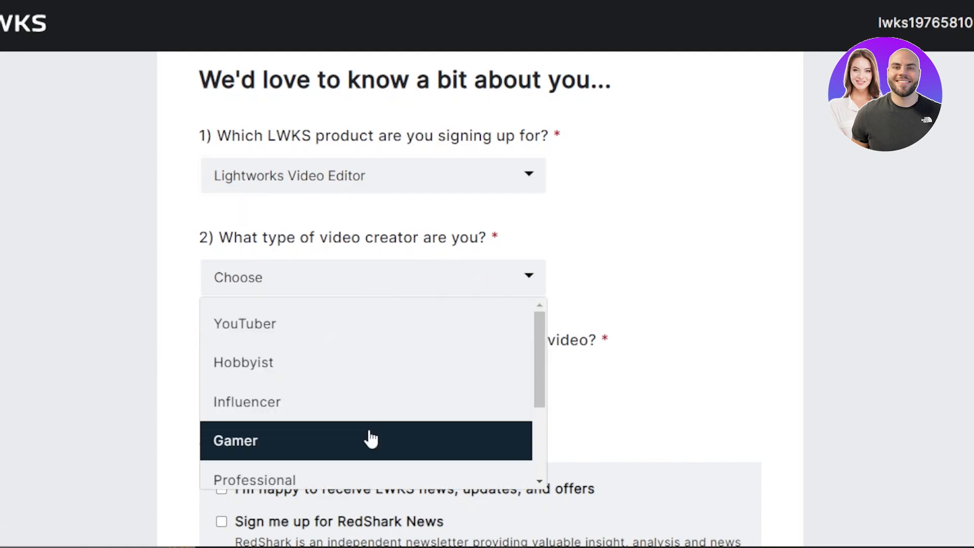
mouse_move(540, 350)
left_mouse_down()
mouse_move(539, 360)
mouse_move(540, 335)
mouse_move(540, 435)
mouse_move(540, 350)
left_mouse_up()
left_click(315, 330)
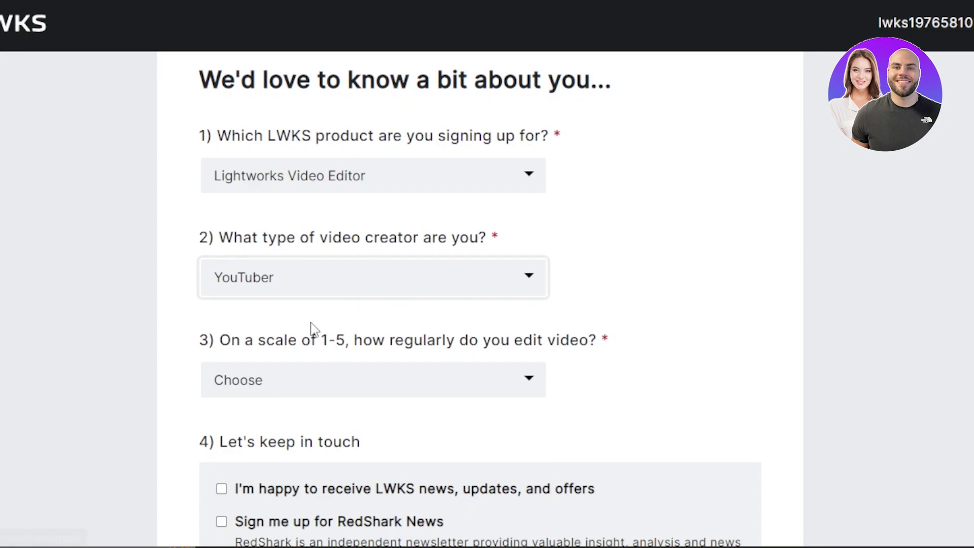
left_click(345, 381)
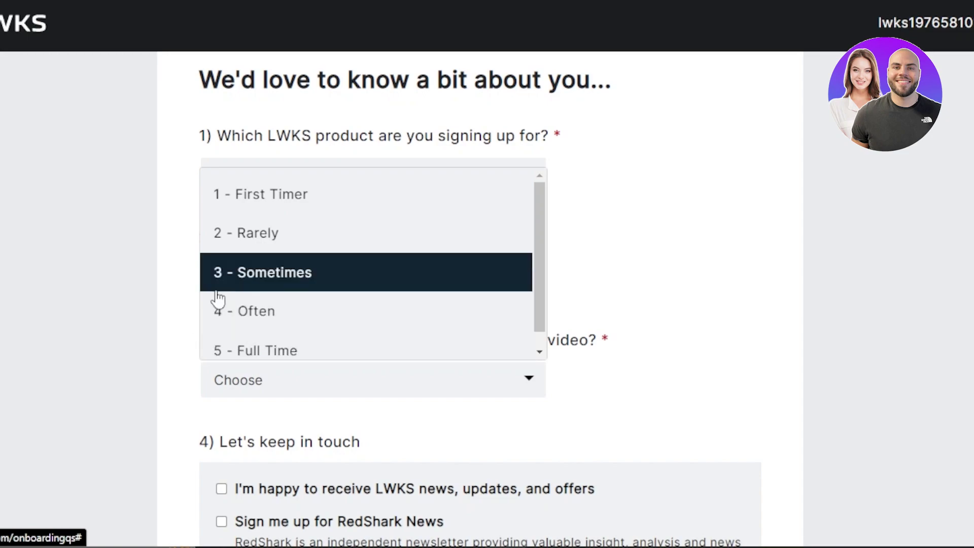
left_click(370, 366)
scroll(479, 305, "down", 3)
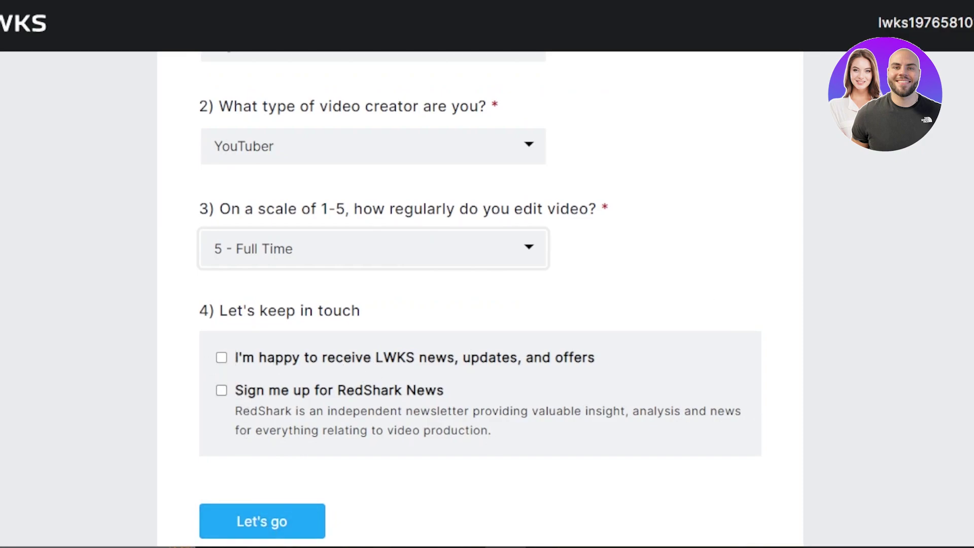
scroll(479, 305, "up", 4)
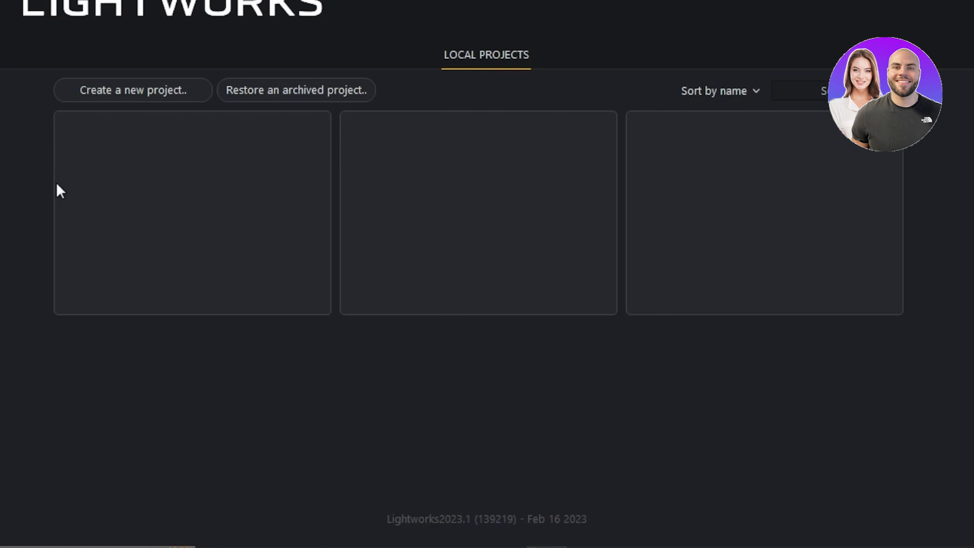
Step: Create a project named 'test' with the notes 'test project for video'
left_click(100, 92)
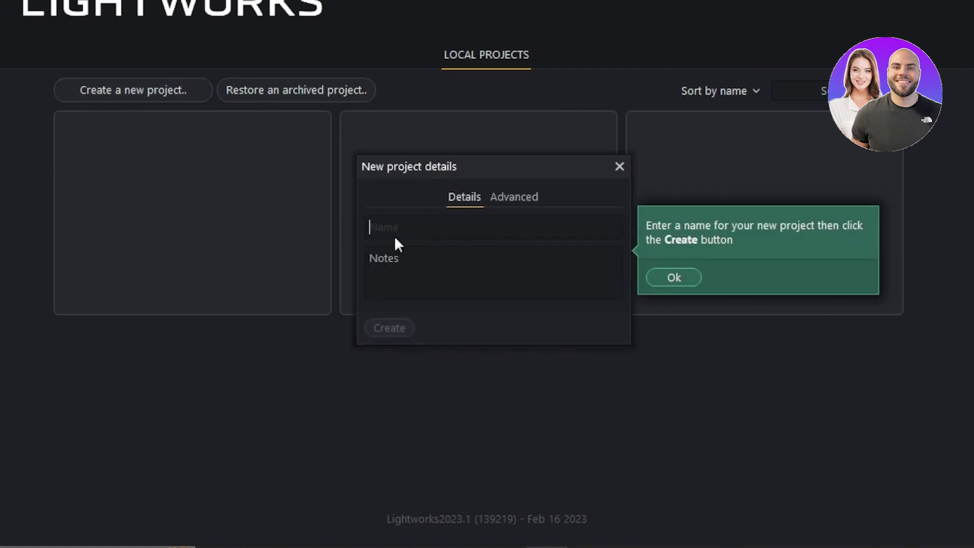
left_click(412, 228)
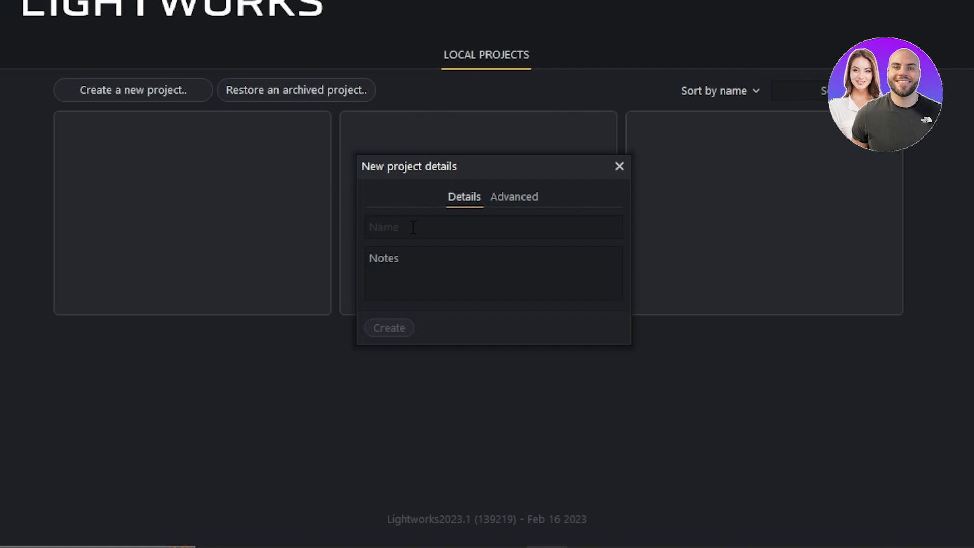
type("test")
left_click(429, 255)
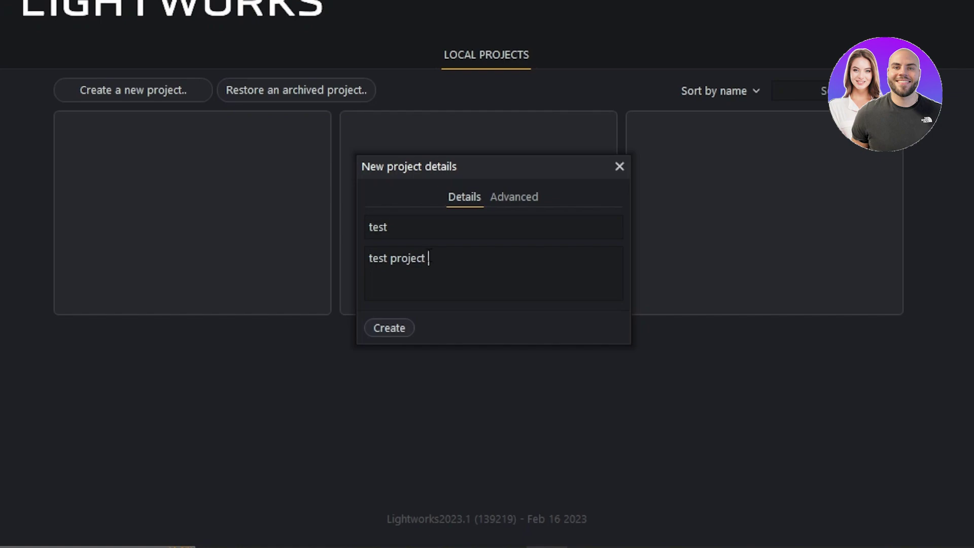
type("test project for video")
left_click(398, 331)
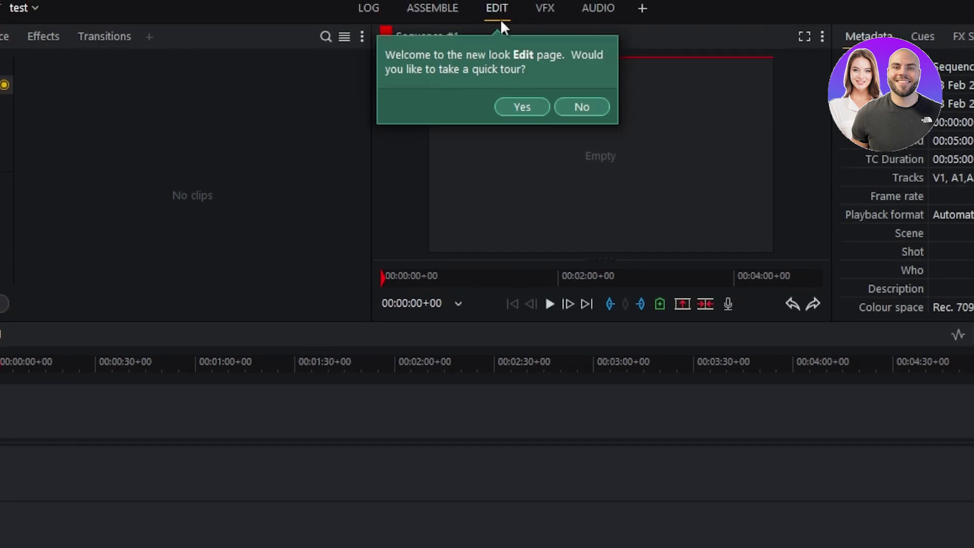
Step: Accept the Edit page quick tour and advance past the Bins and empty-sequence steps to step 5
left_click(516, 111)
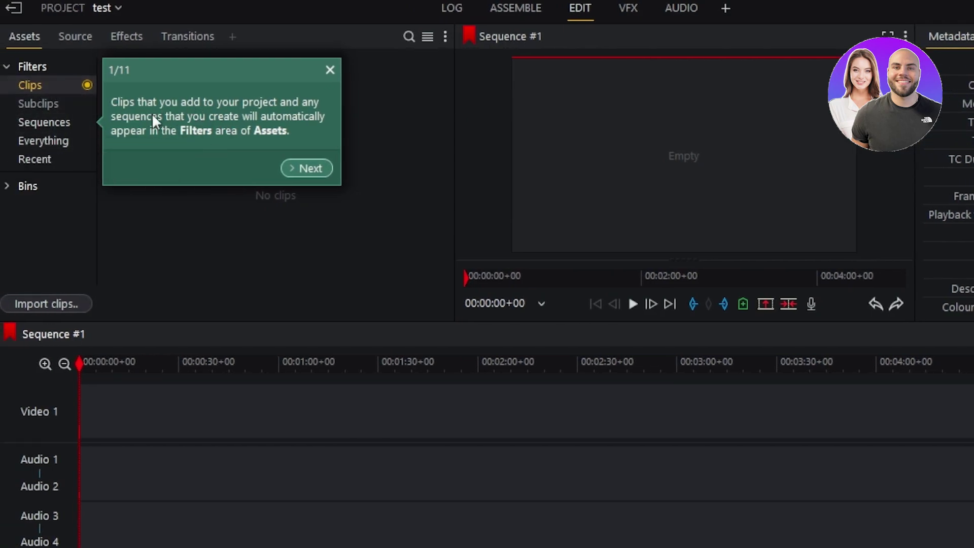
left_click_drag(145, 119, 126, 151)
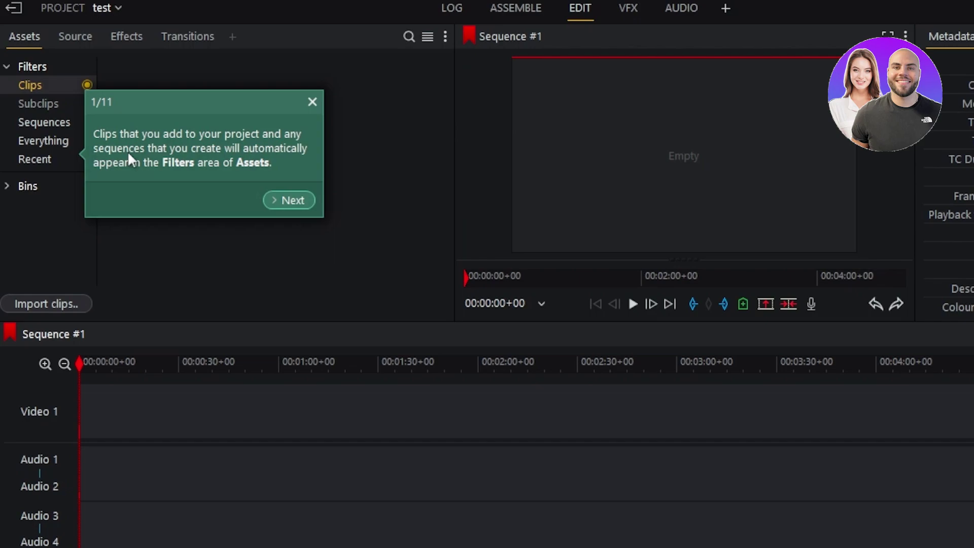
left_click(291, 201)
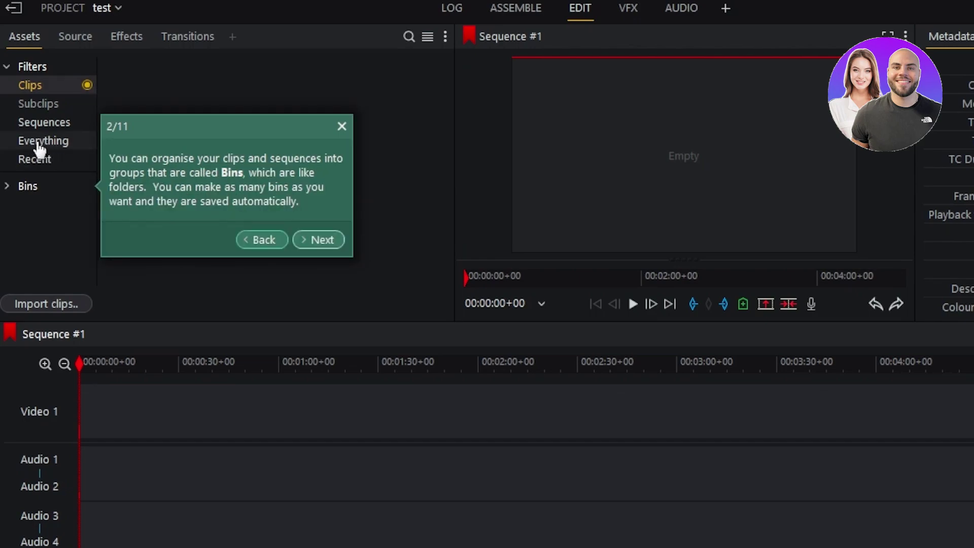
left_click(321, 242)
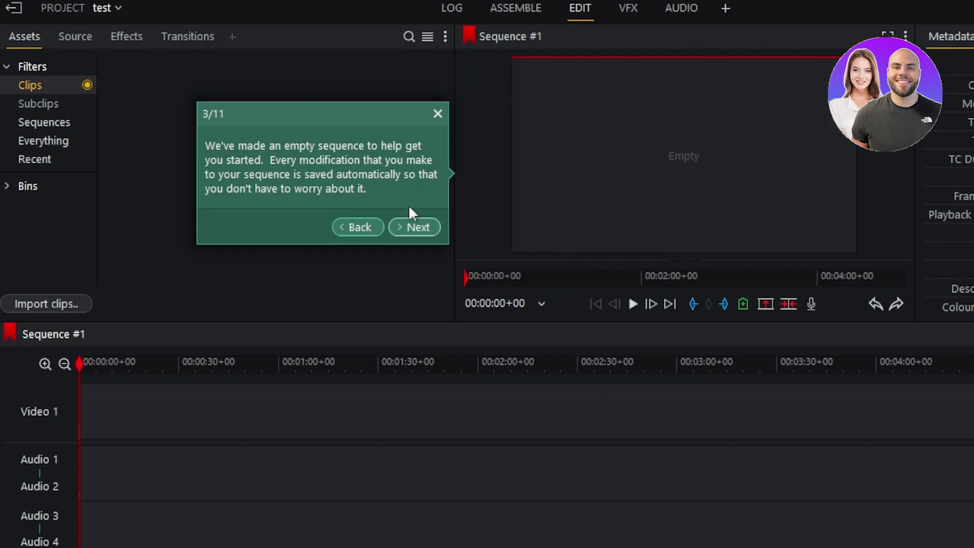
left_click(413, 226)
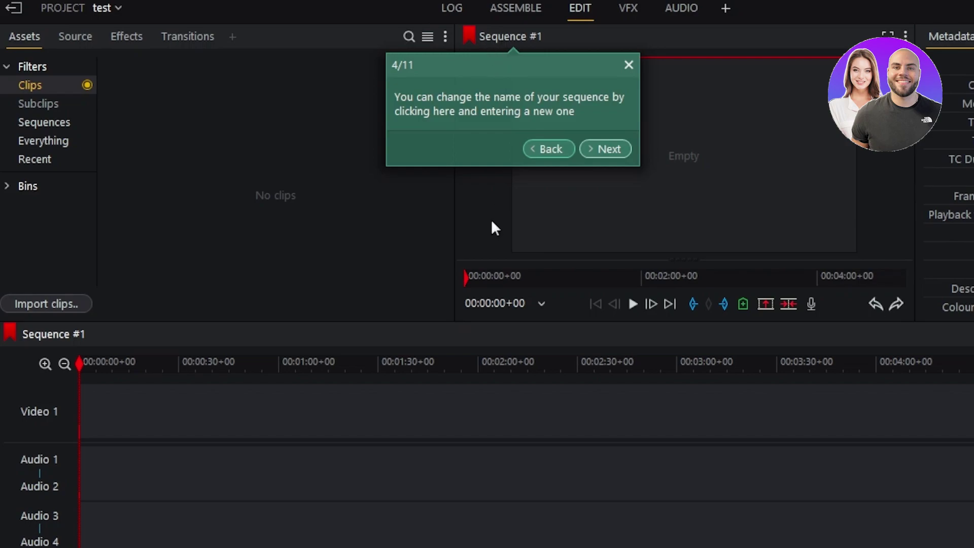
left_click(603, 152)
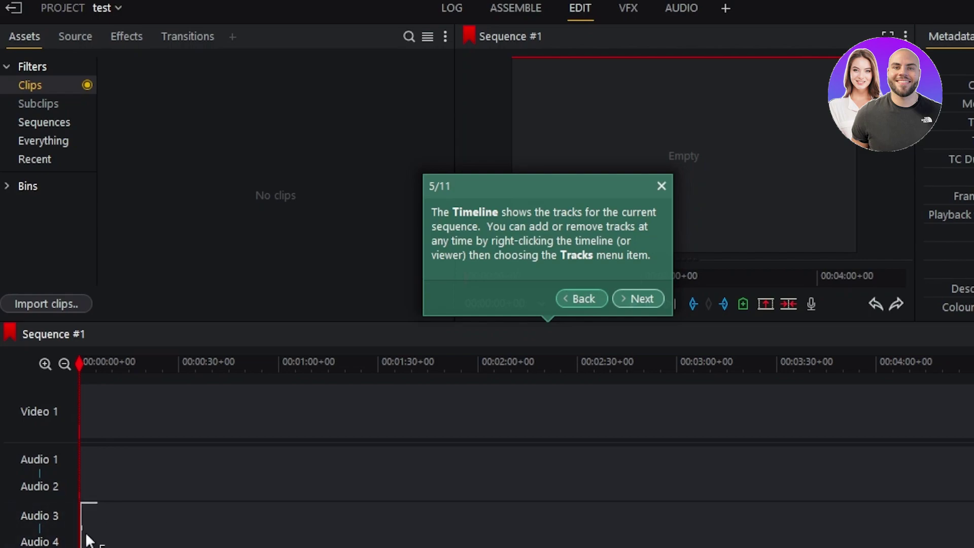
Step: Continue the tour through steps 6 to the last one and close it
left_click(636, 301)
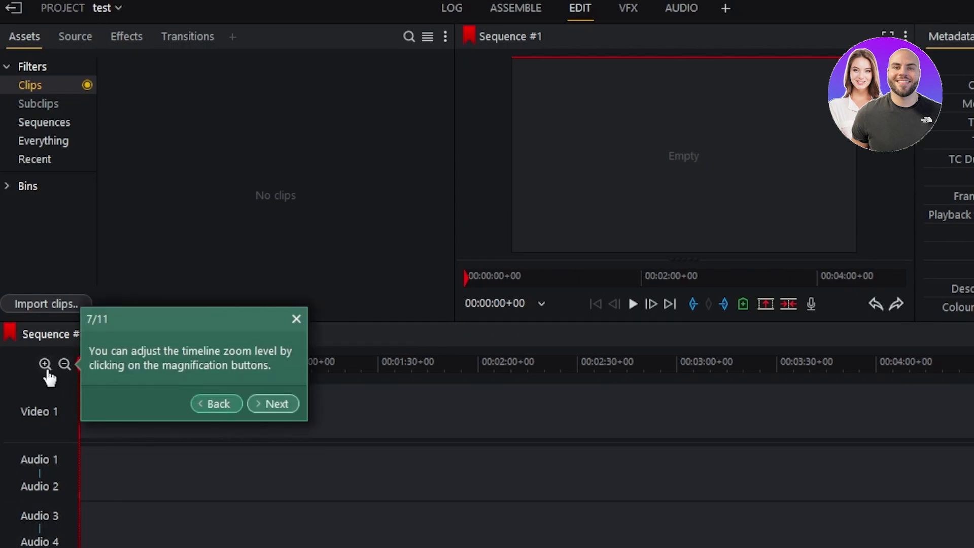
left_click(263, 404)
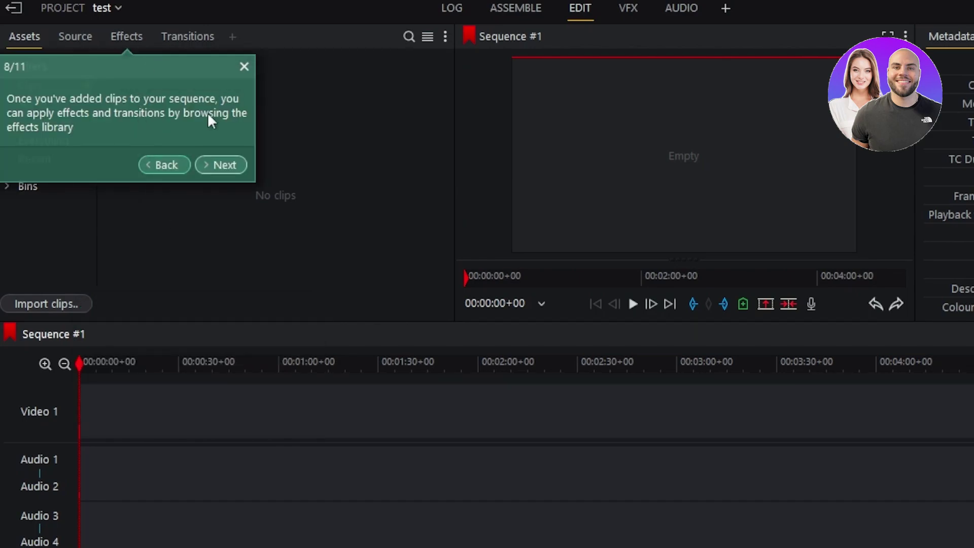
left_click(225, 166)
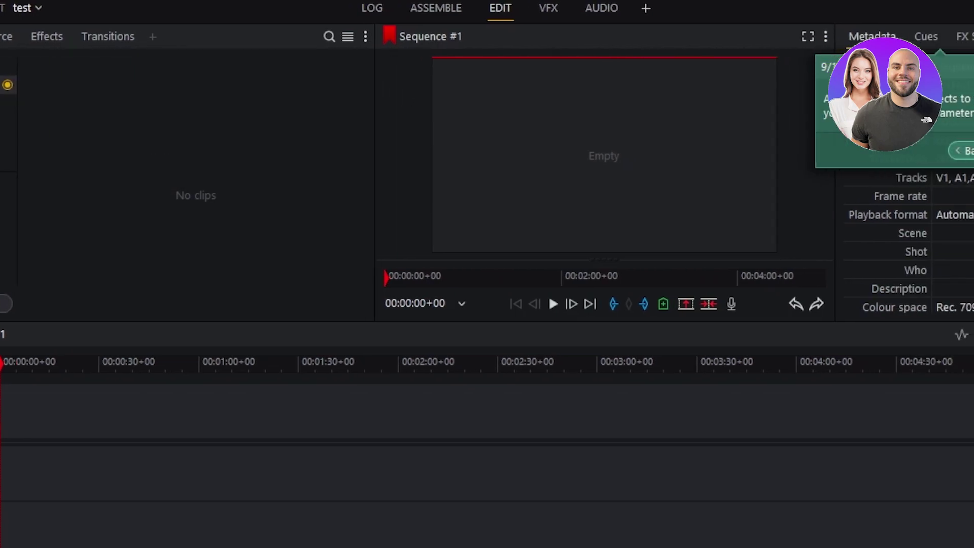
left_click(945, 150)
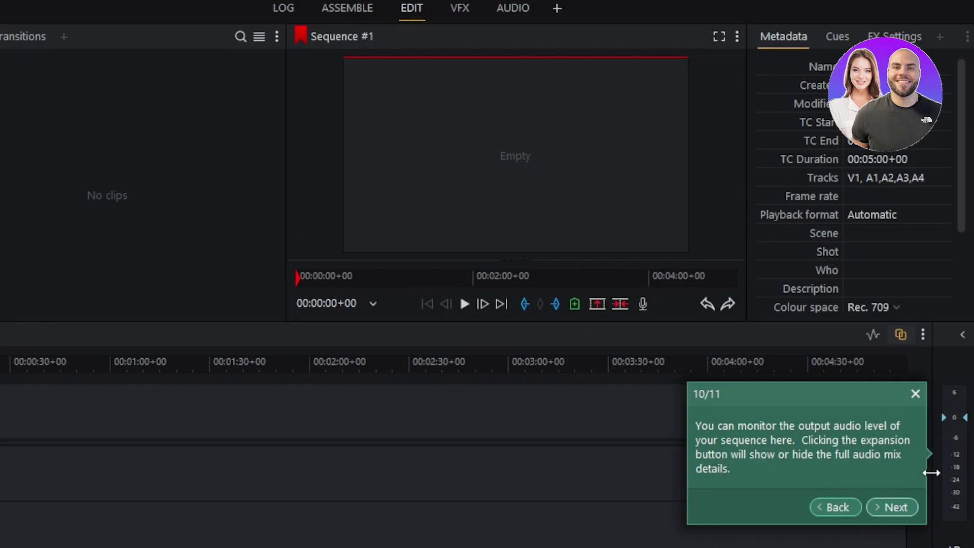
left_click(897, 507)
left_click(653, 120)
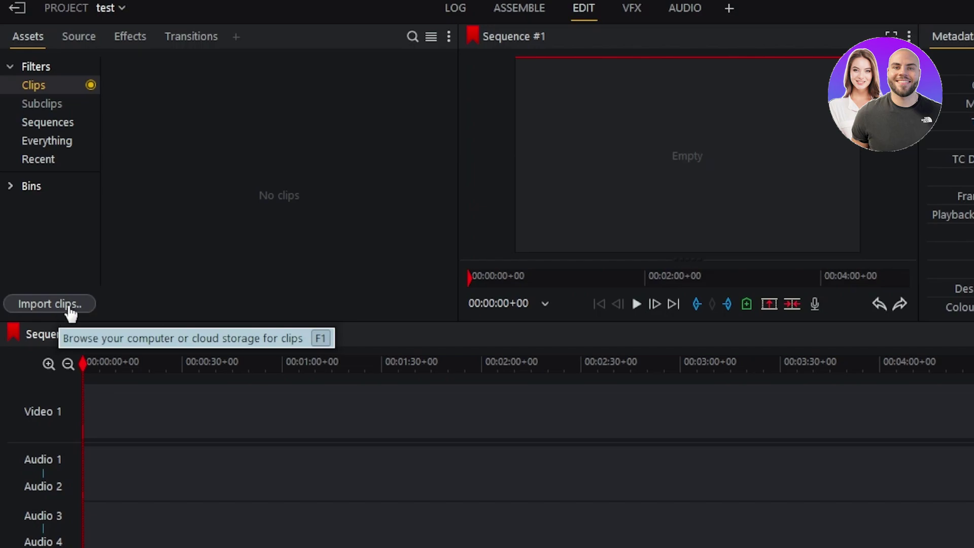
Step: Import the 1,Add-Gifs-to-comments image from Downloads and drop it into Sequence #1
left_click(51, 305)
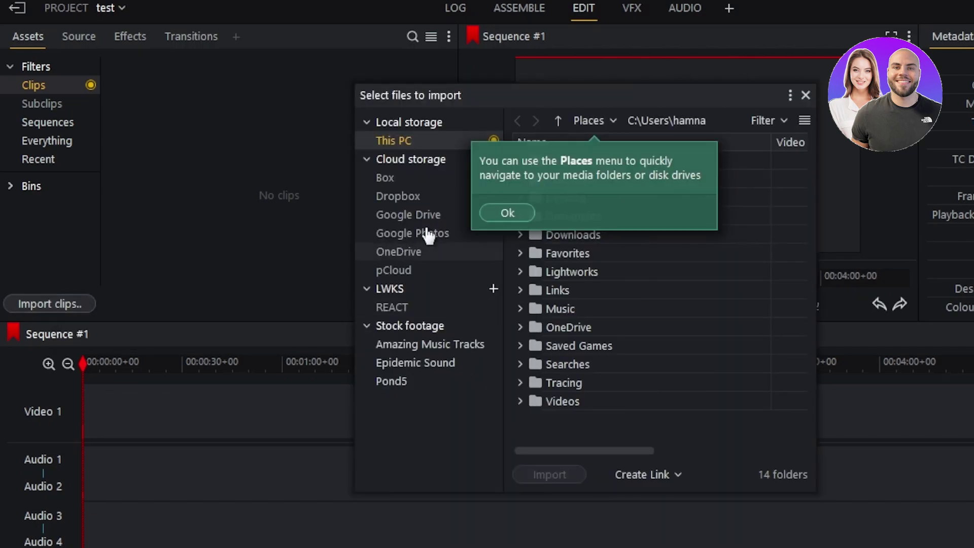
left_click(505, 216)
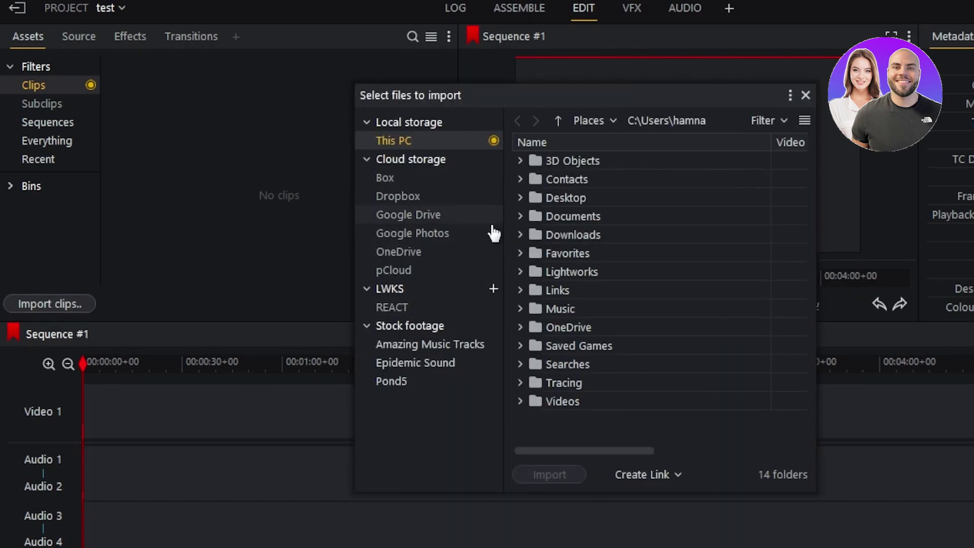
left_click(584, 242)
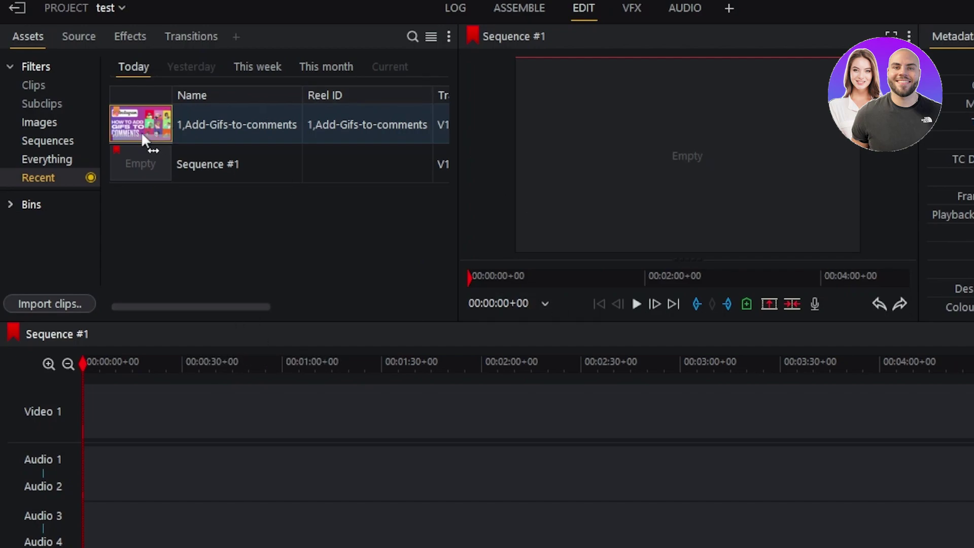
left_click_drag(131, 124, 673, 150)
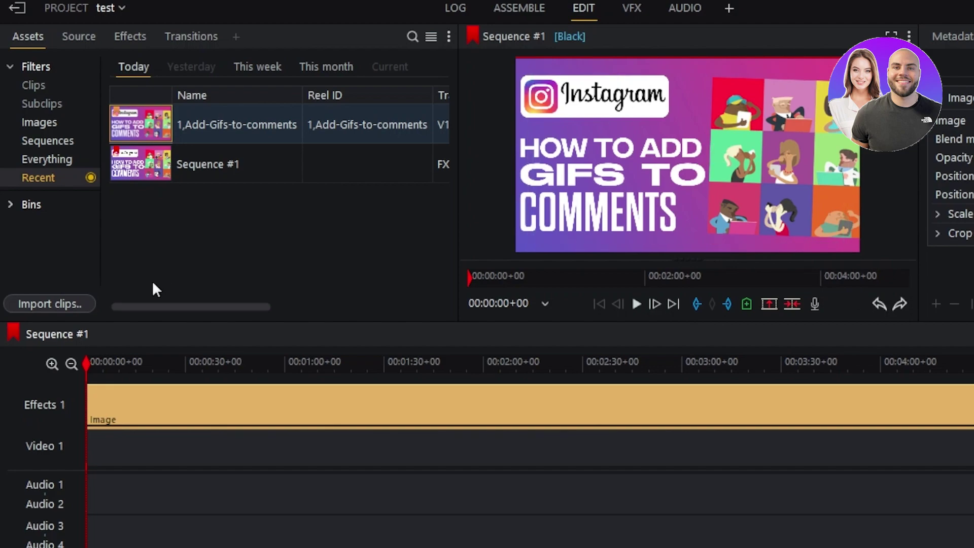
Step: Import the hair-and-makeup images into new Sequence #2, then view the Frame rate and TC columns
left_click(61, 303)
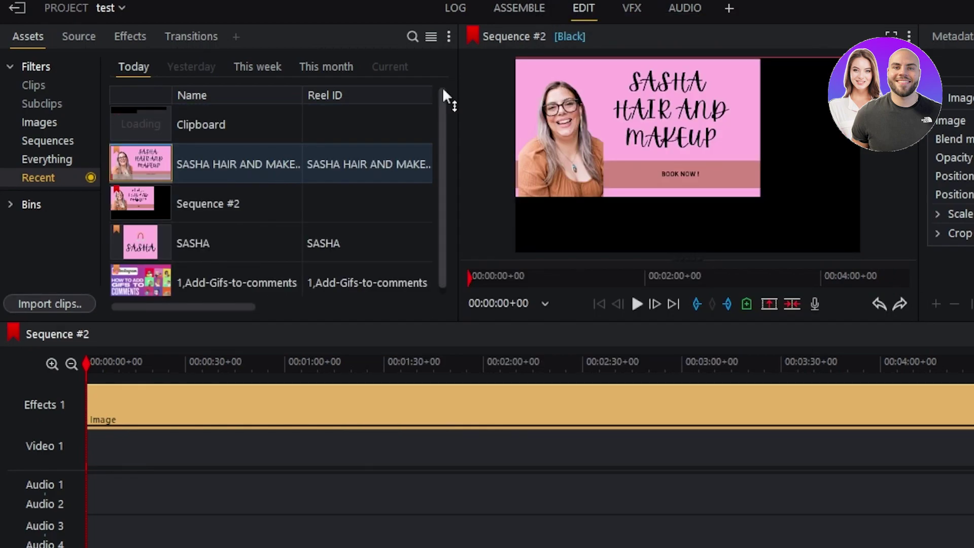
left_click_drag(440, 125, 442, 170)
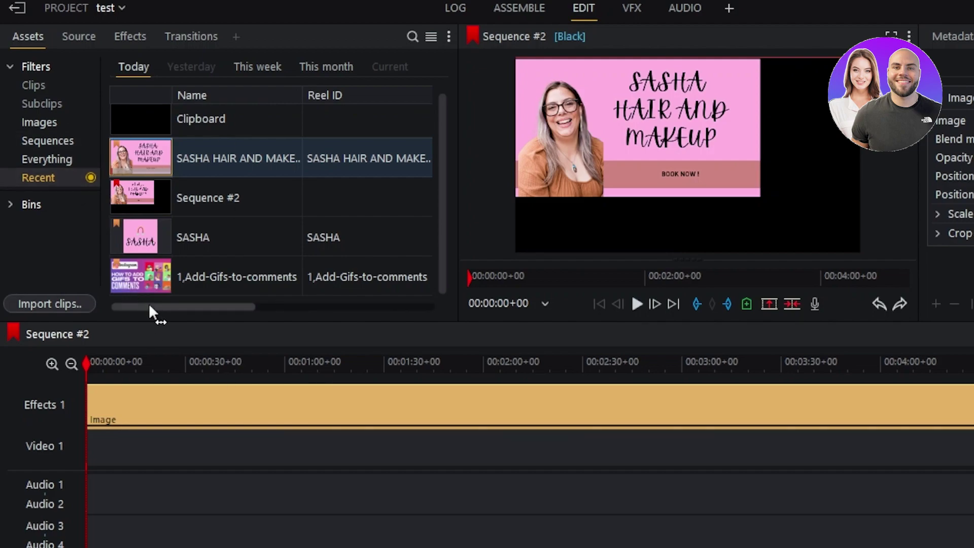
left_click_drag(148, 306, 296, 318)
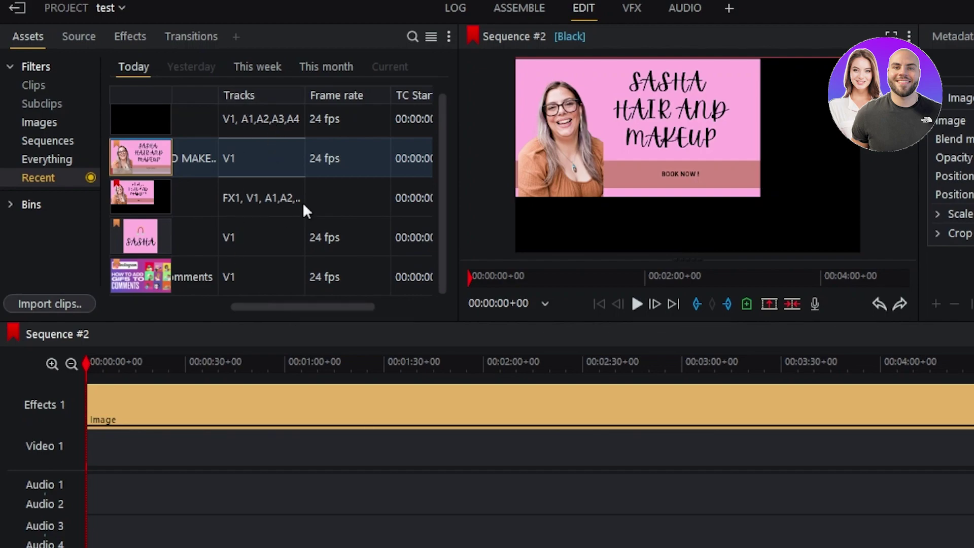
left_click_drag(341, 304, 454, 305)
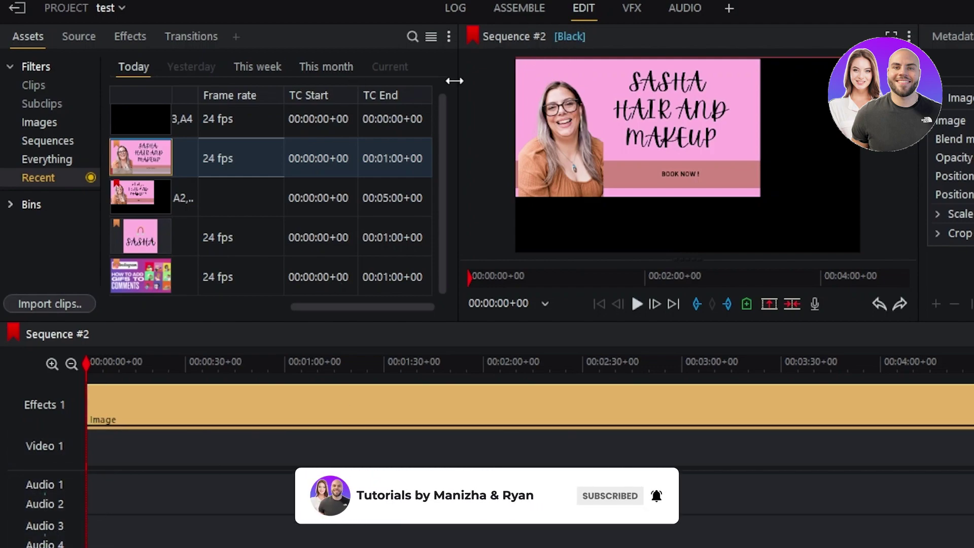
Step: Play Sequence #2 in the viewer and stop it at 00:00:11+03
left_click(638, 305)
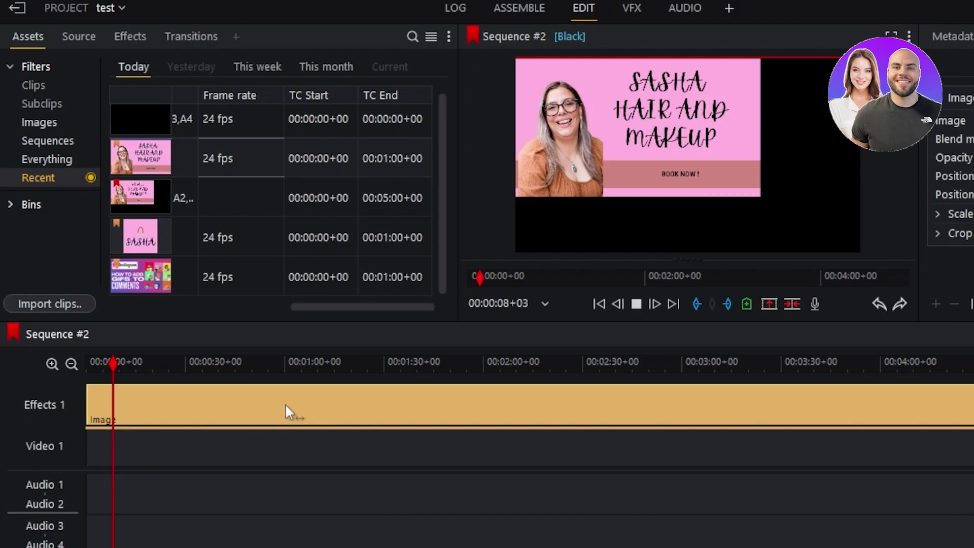
left_click(636, 305)
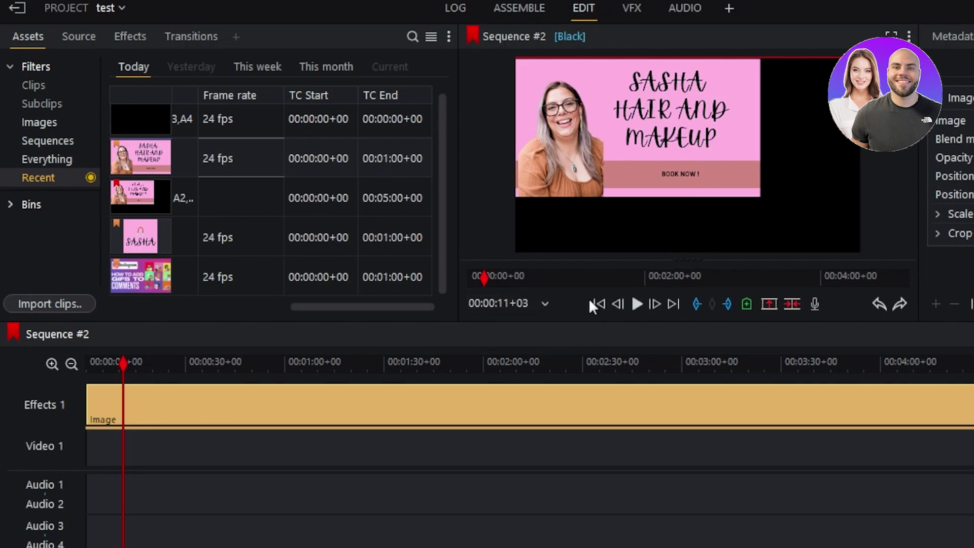
mouse_move(531, 218)
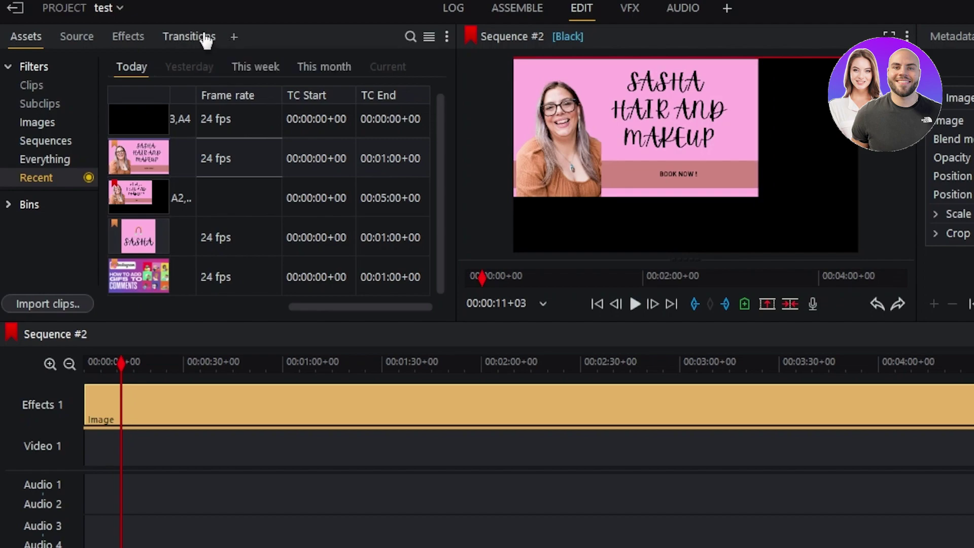
Step: Browse the transitions grid, selecting Push, then show the Favourites effects list
left_click(204, 35)
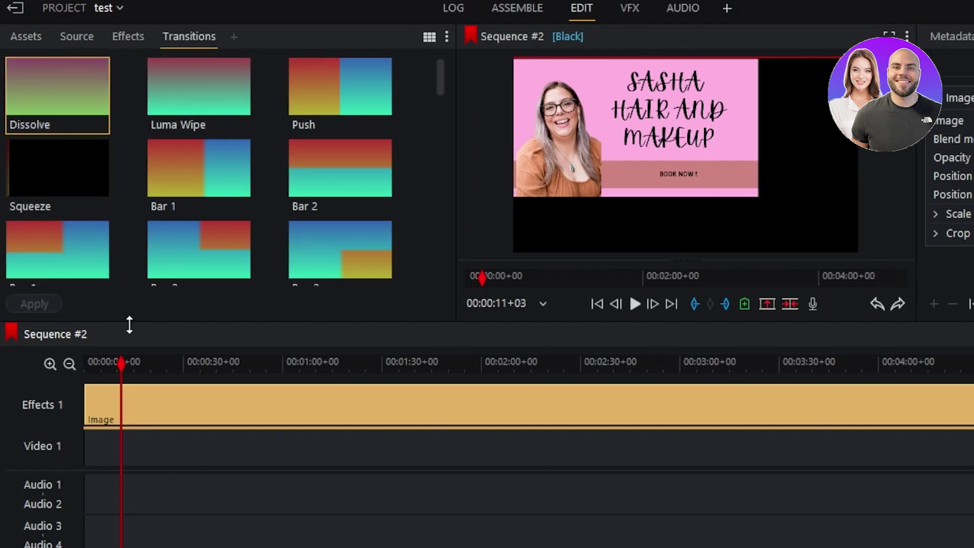
left_click(350, 85)
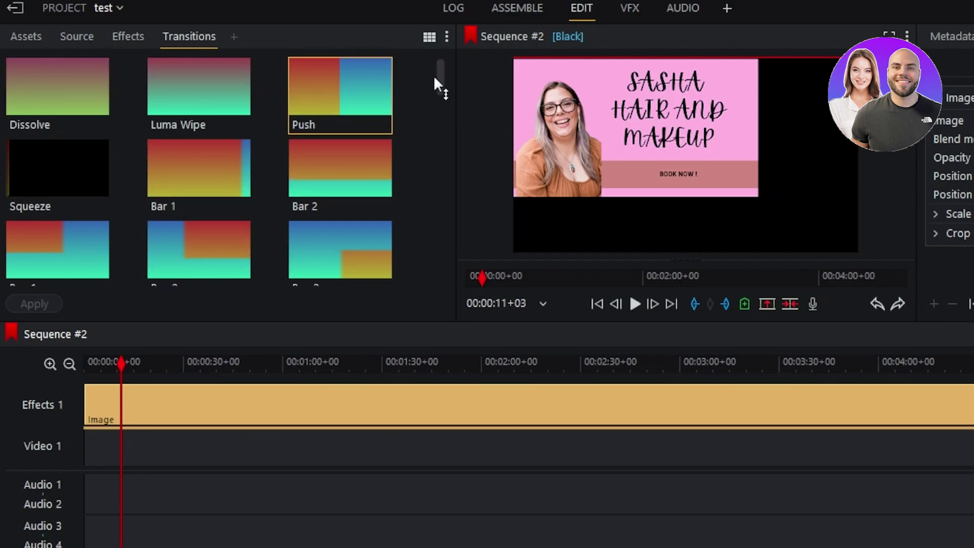
left_click_drag(443, 78, 443, 172)
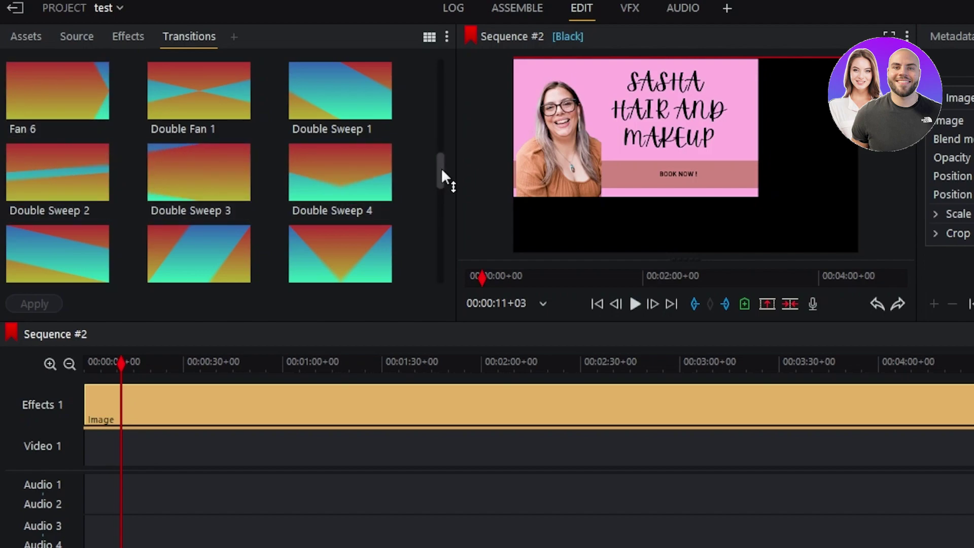
left_click_drag(441, 166, 434, 102)
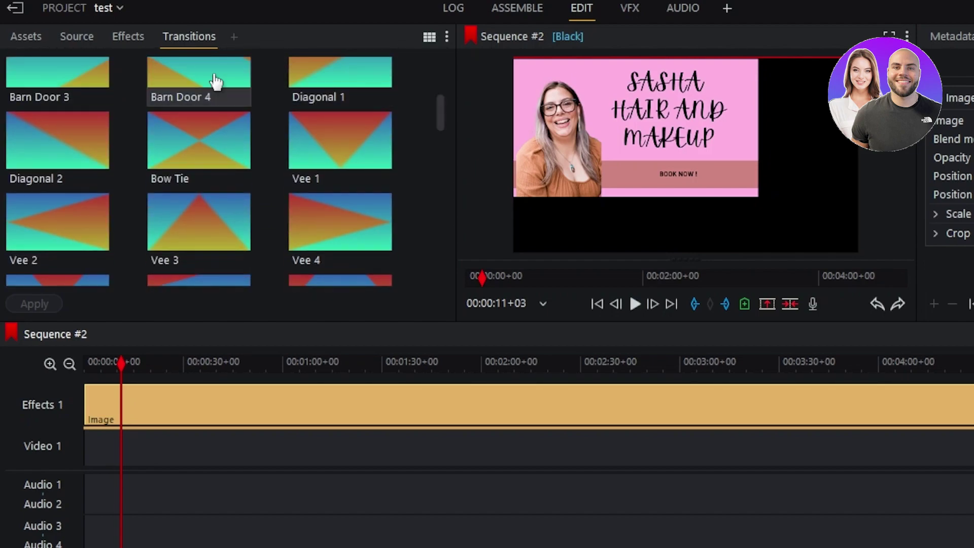
left_click(113, 34)
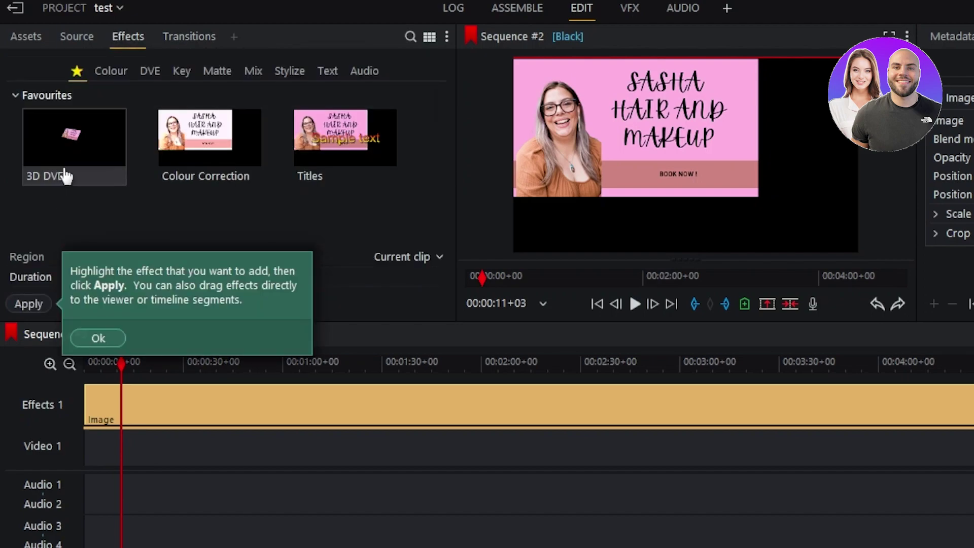
Step: Drag Colour Correction from Favourites onto the image clip, select Titles, then show recent Assets
left_click(226, 162)
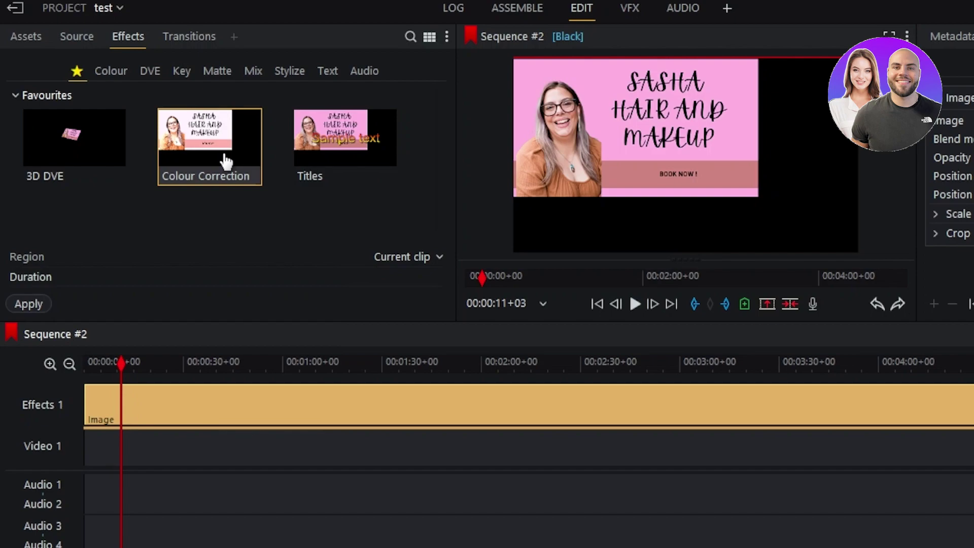
left_click_drag(220, 144, 583, 166)
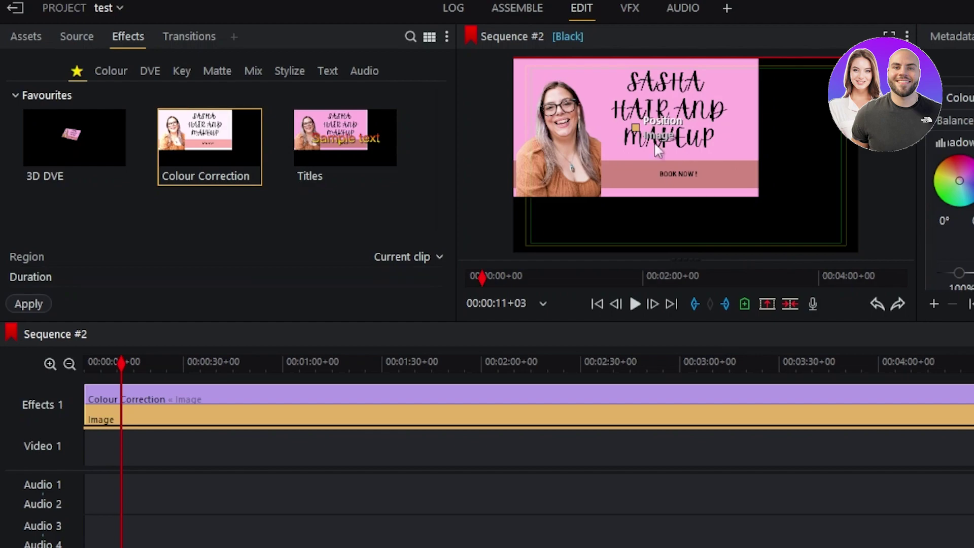
left_click(349, 142)
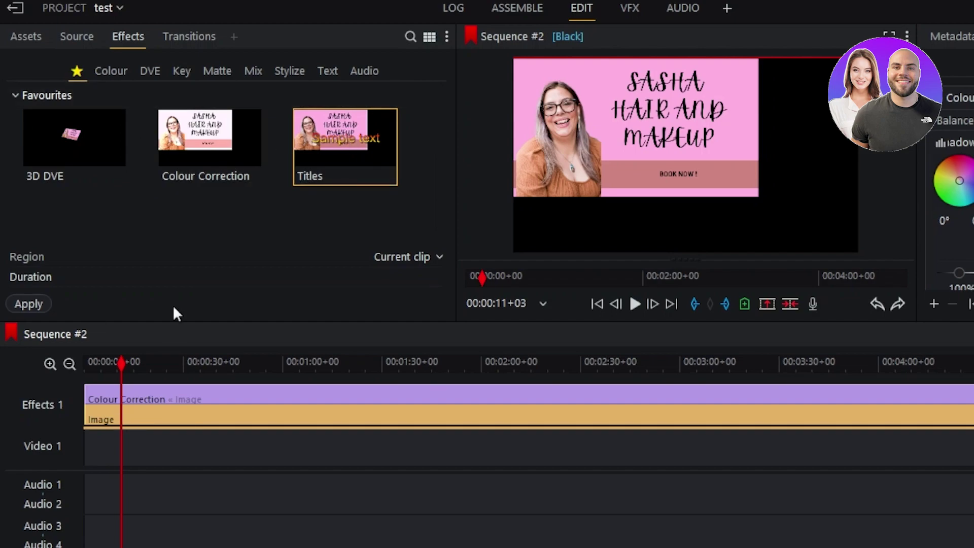
left_click(30, 37)
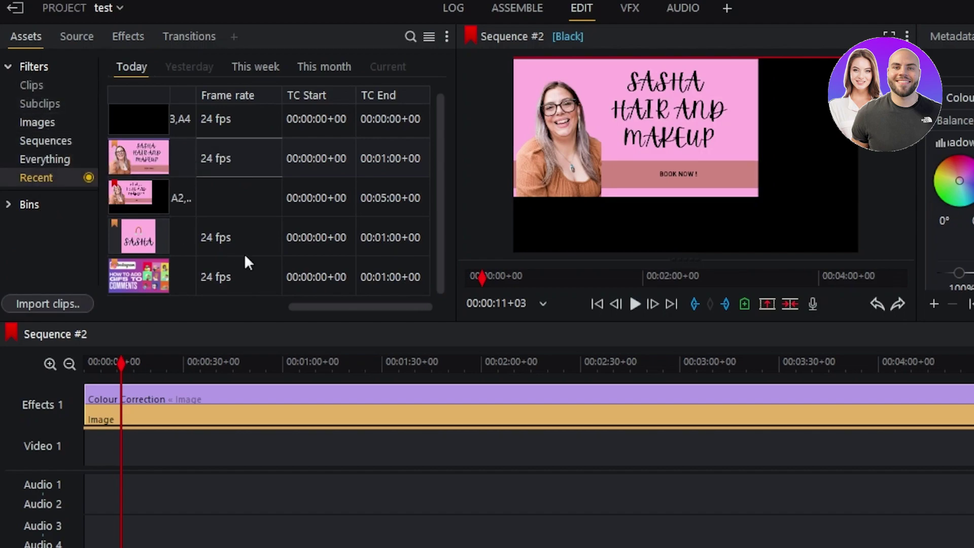
Step: Check the Source viewer and the Add panel list, then switch to the VFX page
left_click(69, 38)
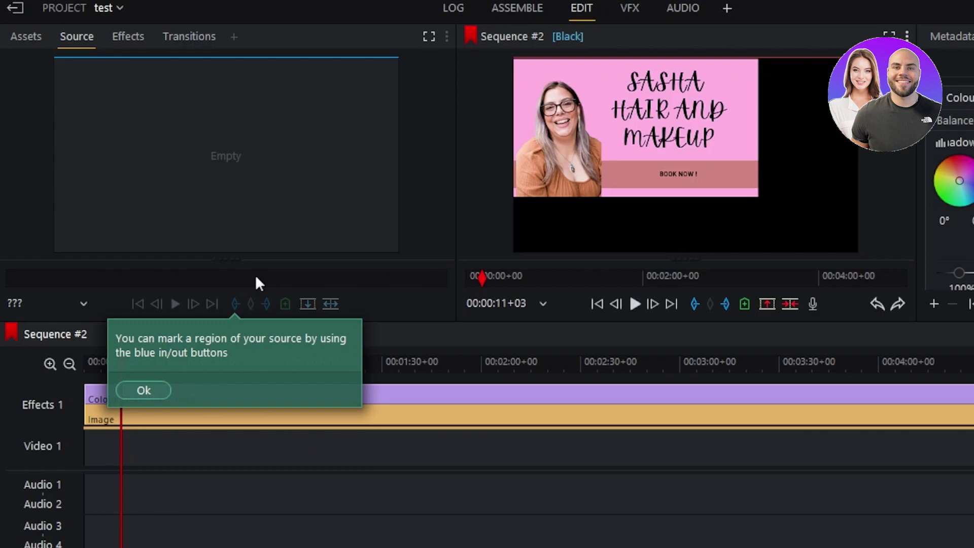
left_click(144, 391)
left_click(235, 38)
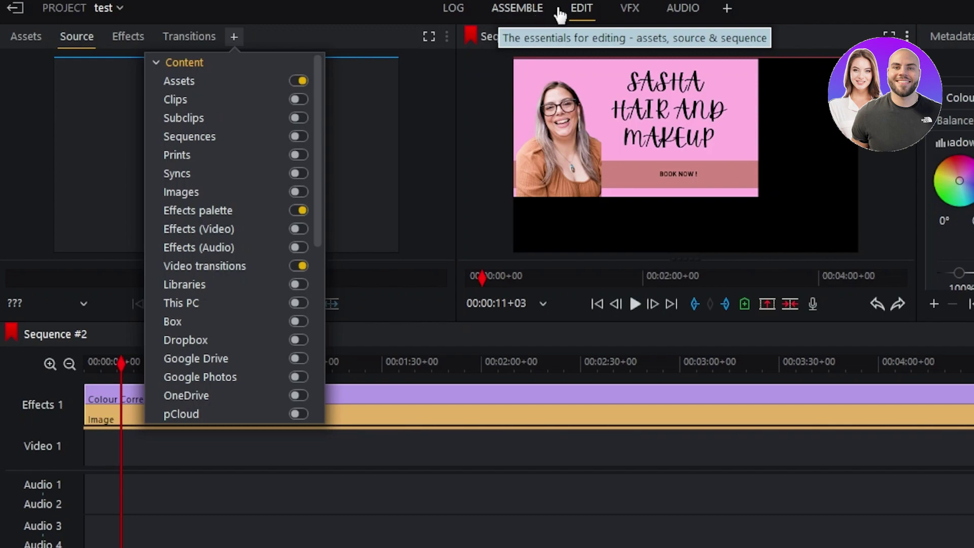
left_click(634, 19)
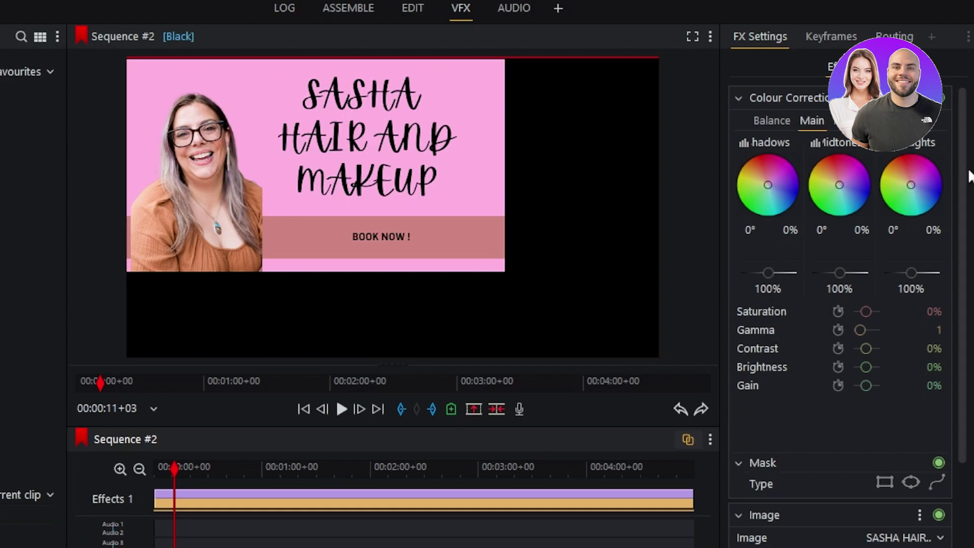
left_click_drag(961, 192, 961, 137)
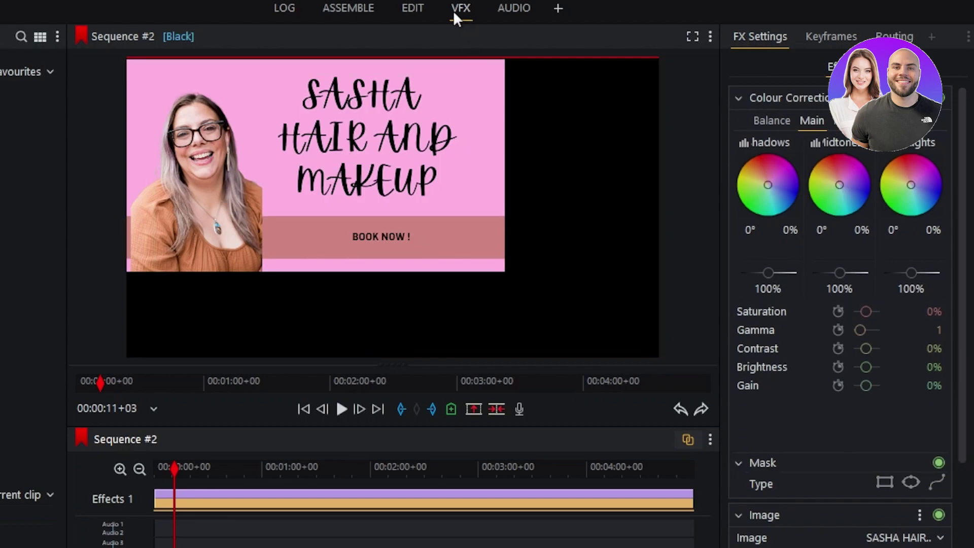
left_click(513, 12)
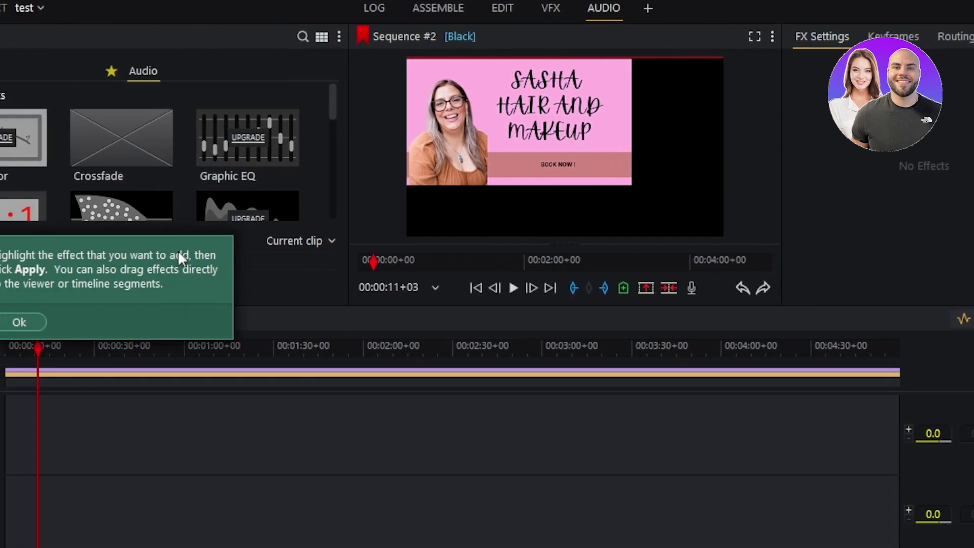
left_click(45, 322)
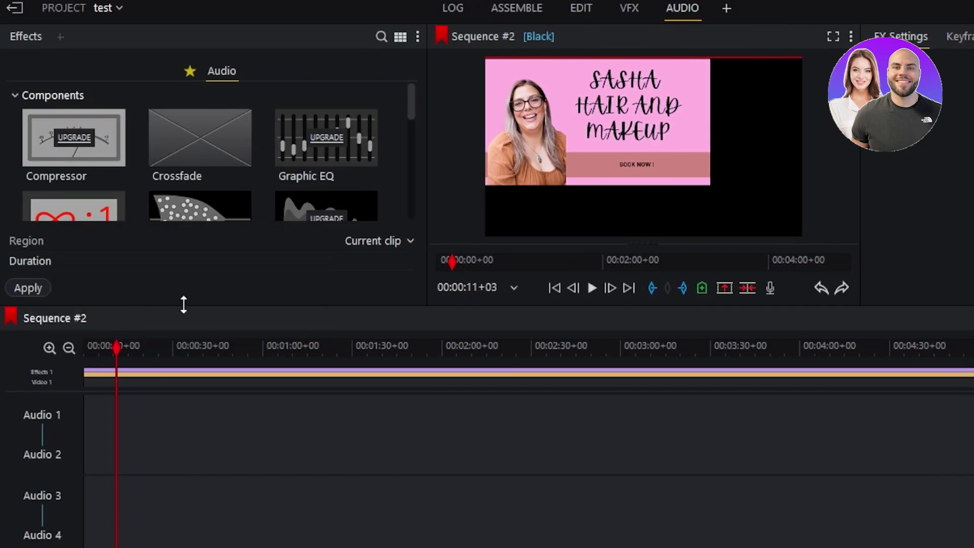
left_click_drag(413, 92, 417, 37)
left_click(633, 8)
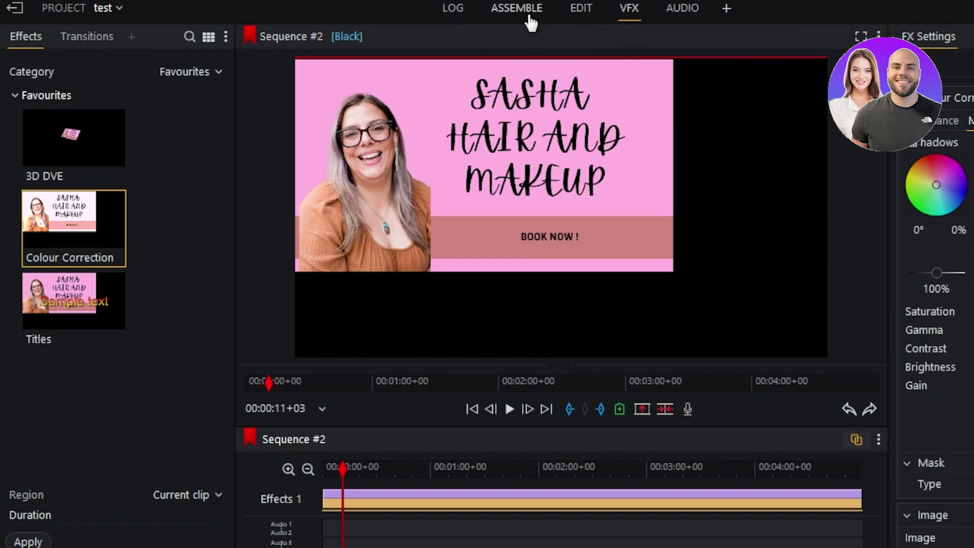
left_click(683, 9)
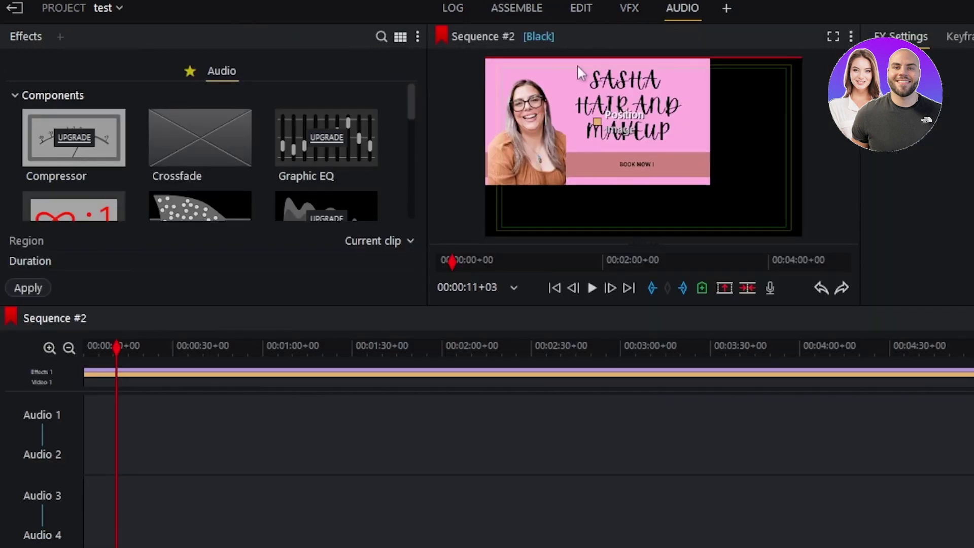
left_click_drag(409, 99, 412, 178)
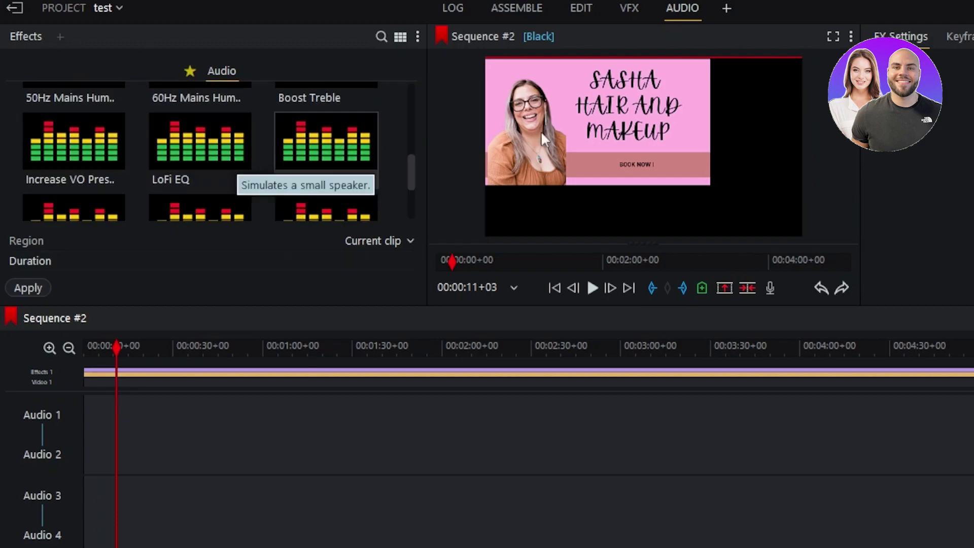
left_click(629, 10)
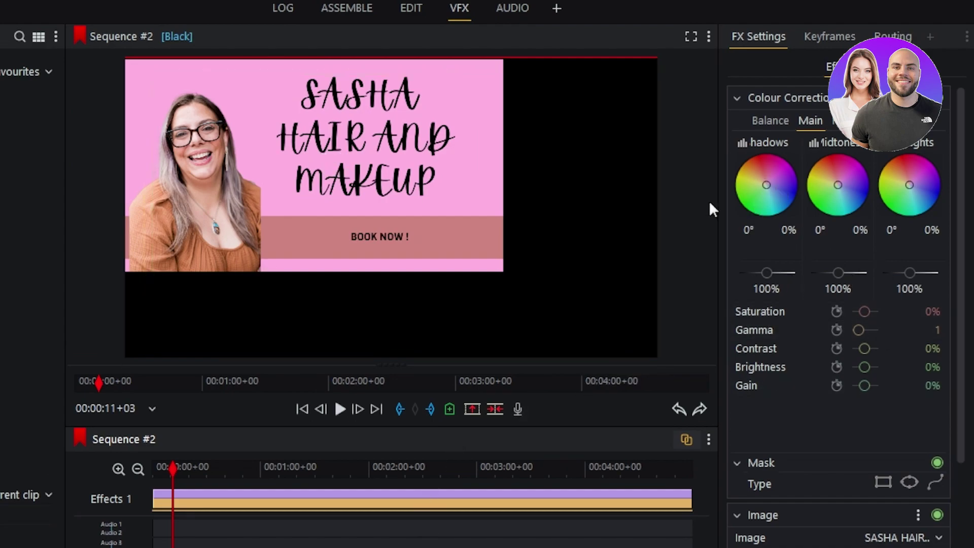
Step: Tint the Shadows and Midtones colour wheels, scroll to Image settings, then go to Audio
mouse_move(766, 191)
left_mouse_down()
mouse_move(766, 156)
mouse_move(773, 209)
mouse_move(784, 202)
mouse_move(783, 168)
mouse_move(787, 188)
mouse_move(764, 192)
mouse_move(754, 171)
mouse_move(769, 159)
mouse_move(767, 187)
left_mouse_up()
mouse_move(838, 181)
left_mouse_down()
mouse_move(845, 150)
mouse_move(850, 190)
mouse_move(862, 177)
mouse_move(838, 184)
left_mouse_up()
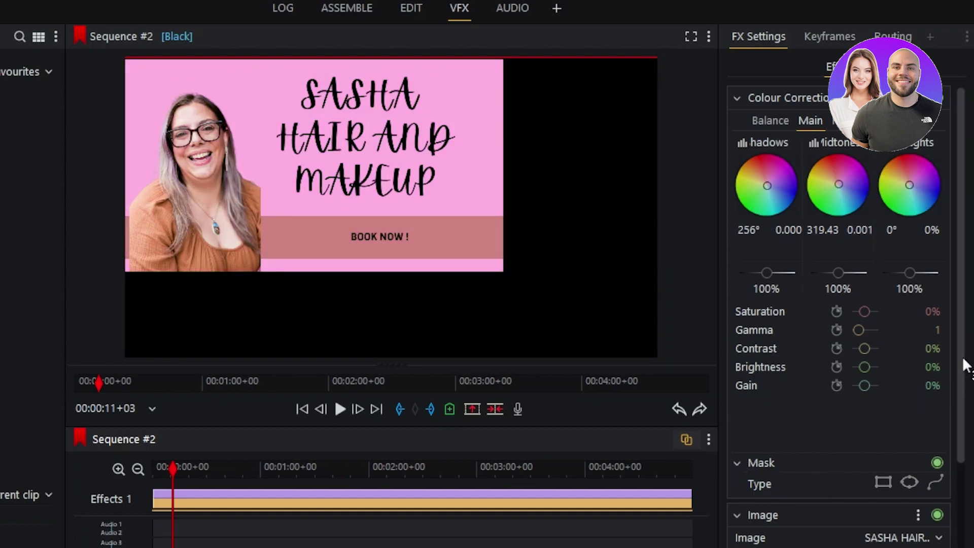
scroll(812, 447, "down", 3)
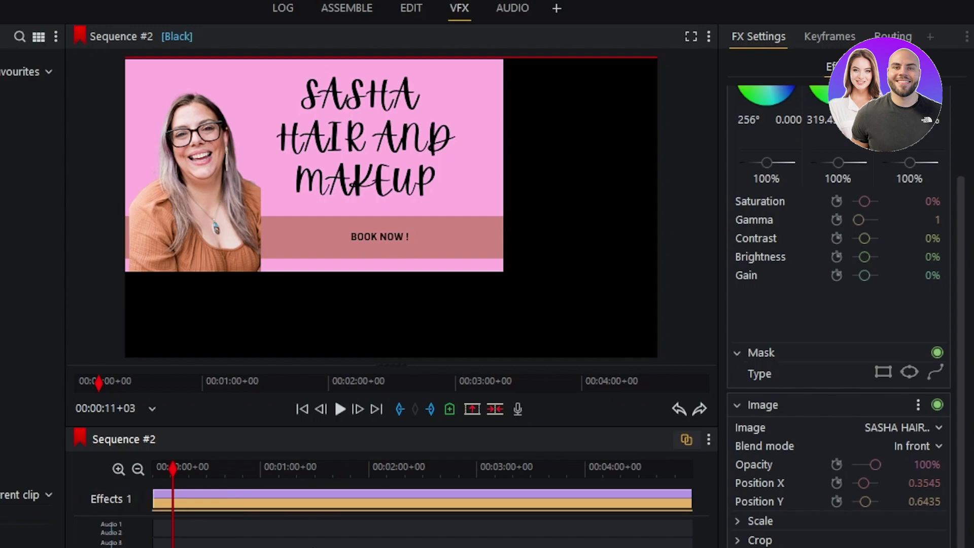
mouse_move(183, 252)
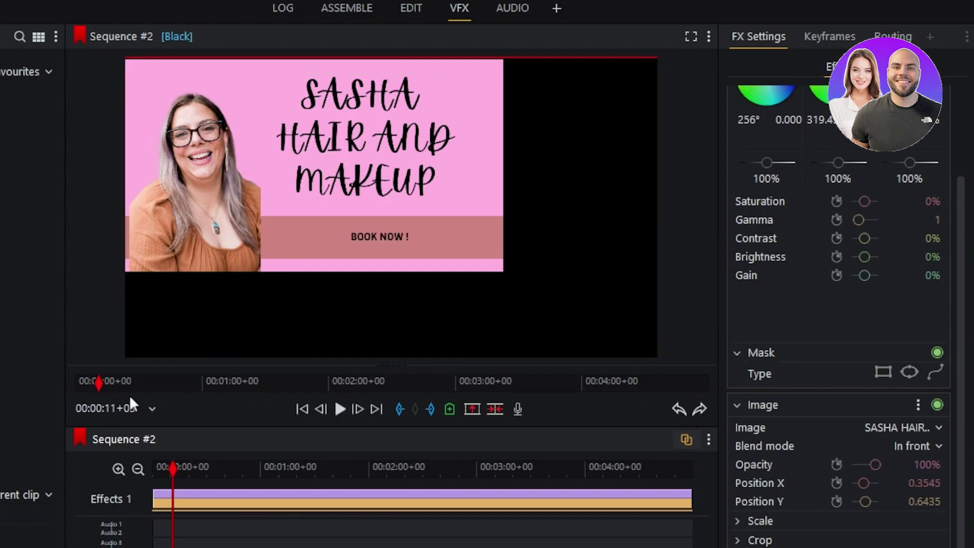
left_click(513, 8)
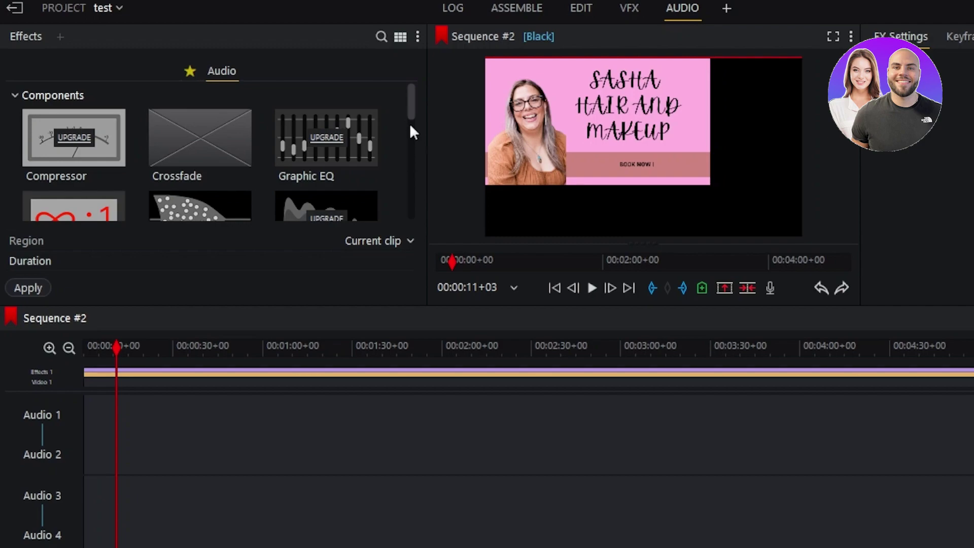
Step: Enlarge the viewer, shrink the timeline and go back to the Edit page with the colour-corrected banner clip
left_click_drag(410, 101, 415, 179)
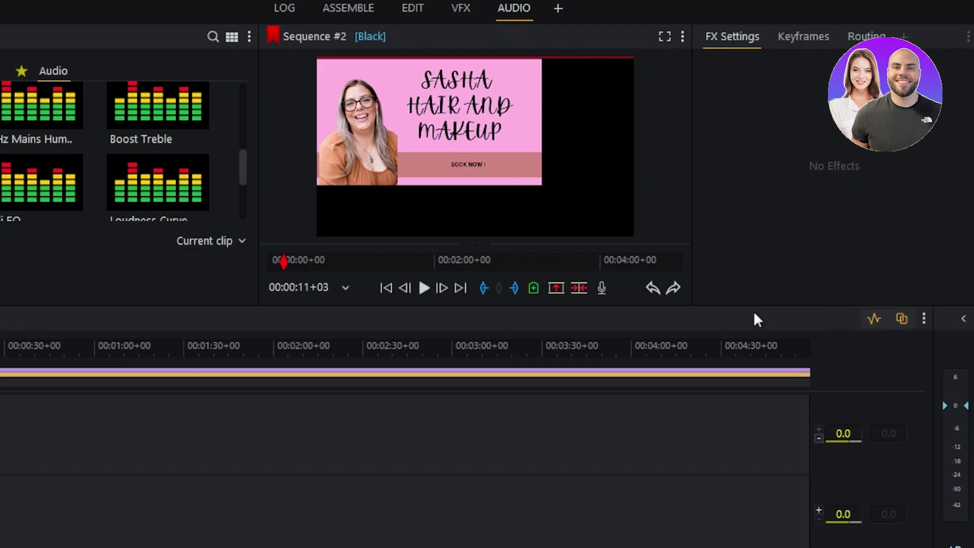
left_click_drag(753, 307, 759, 391)
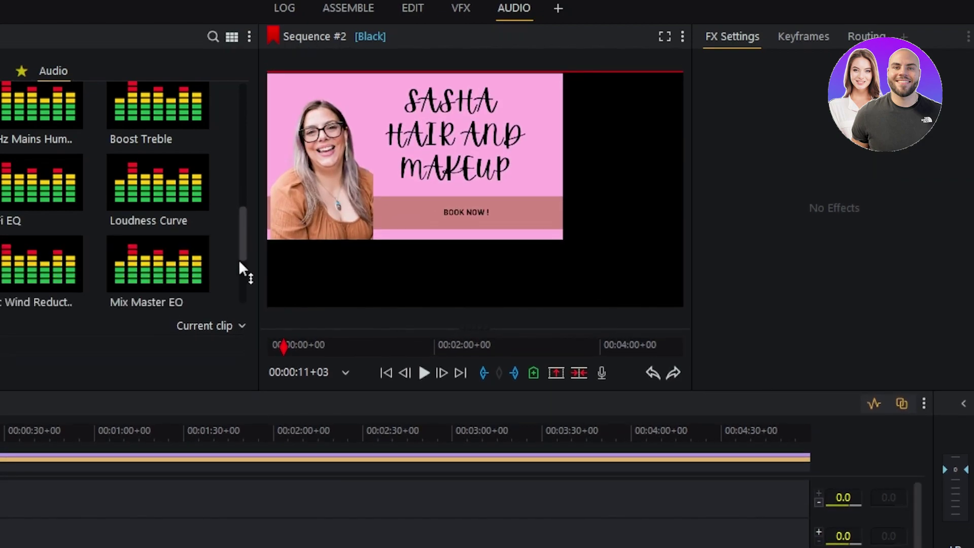
left_click(413, 12)
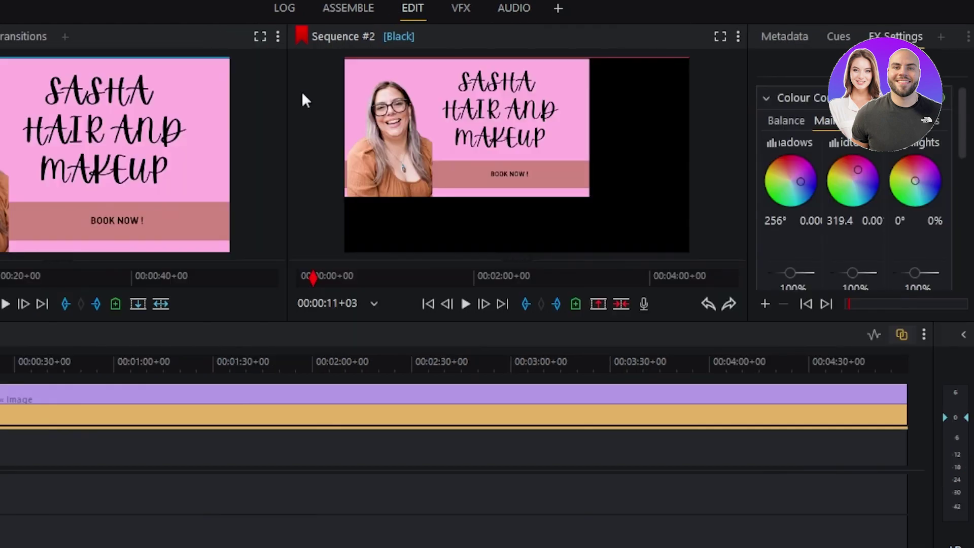